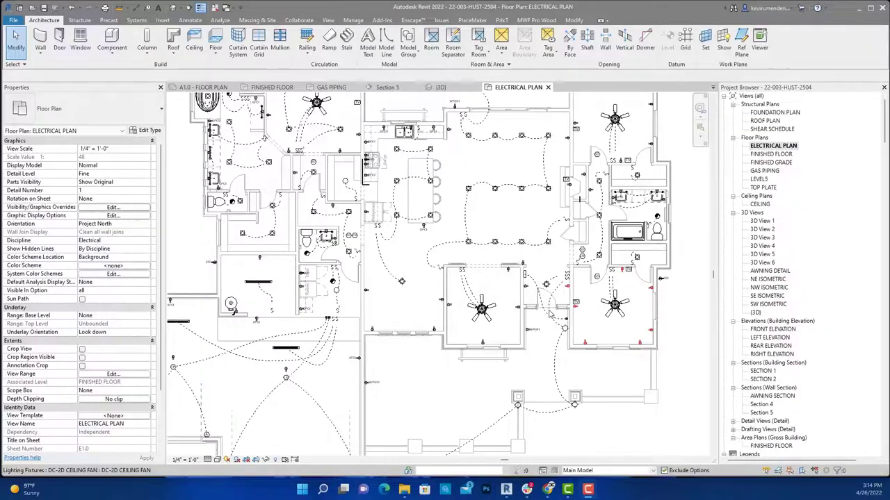
Zoom and pan across the bedrooms and bathroom to inspect their wiring
scroll(626, 330, "down", 1)
scroll(625, 330, "down", 1)
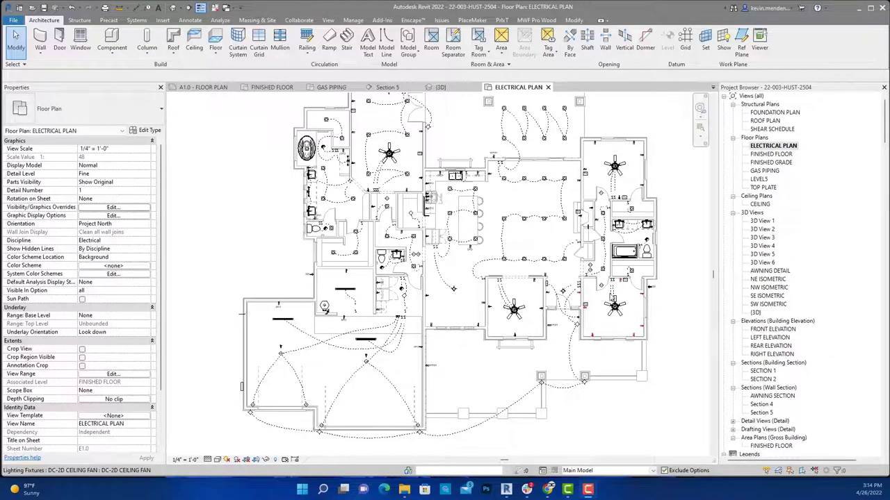
scroll(612, 297, "up", 1)
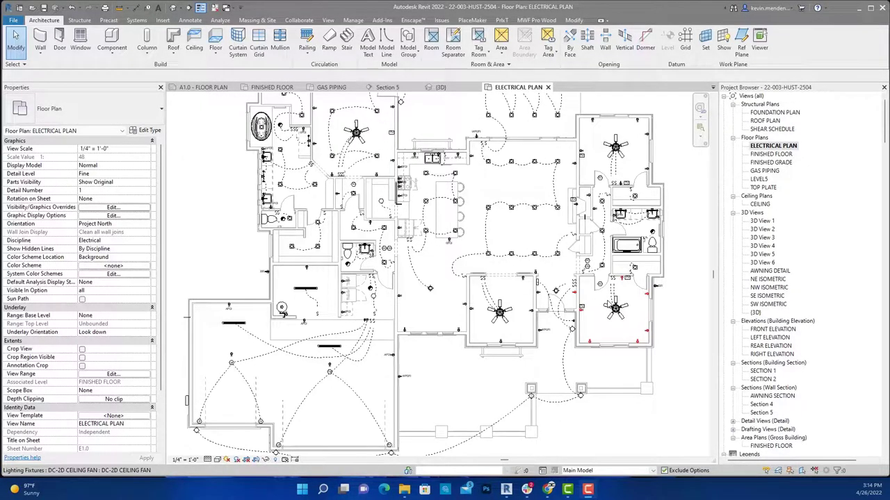
scroll(606, 297, "up", 1)
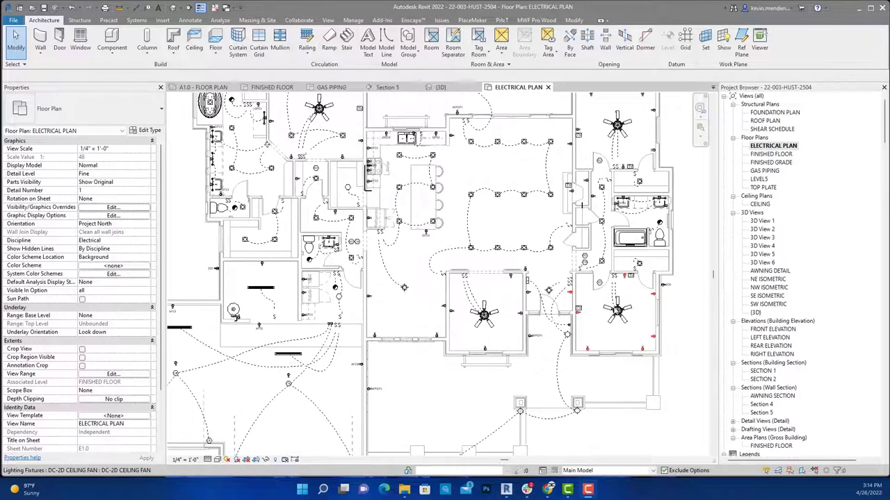
scroll(616, 291, "up", 1)
scroll(626, 280, "up", 1)
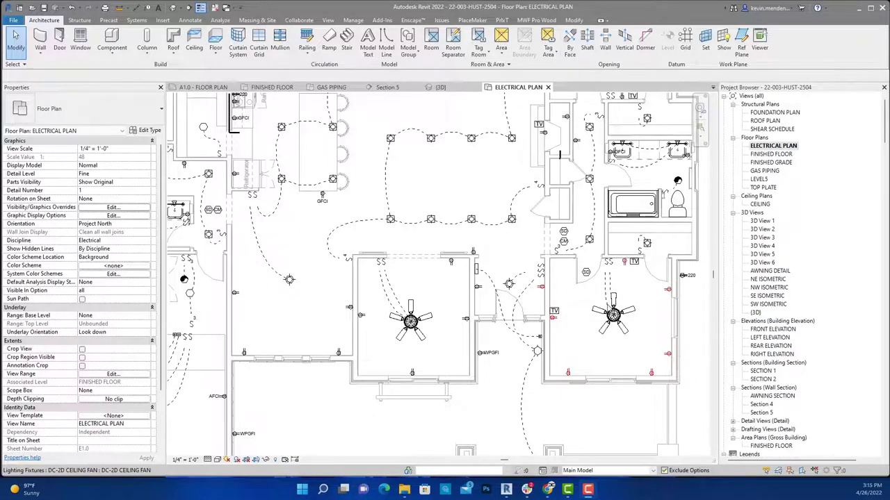
scroll(555, 322, "up", 3)
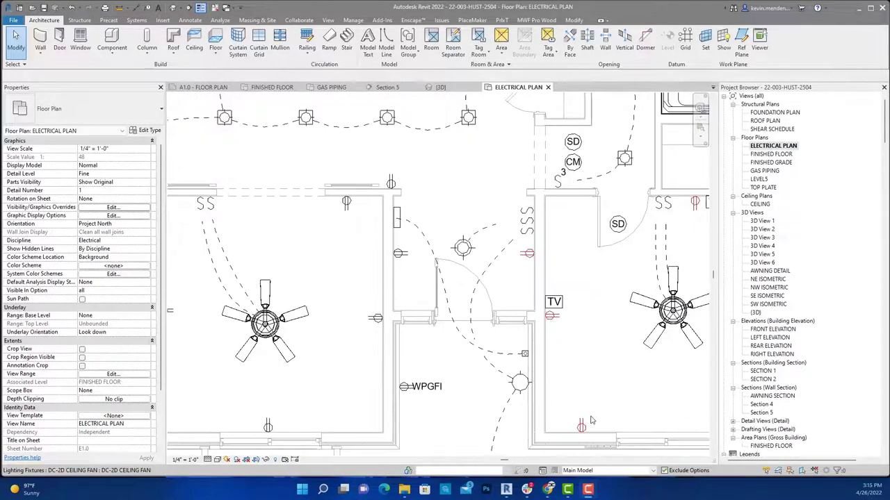
middle_click_drag(590, 421, 709, 393)
scroll(488, 386, "down", 2)
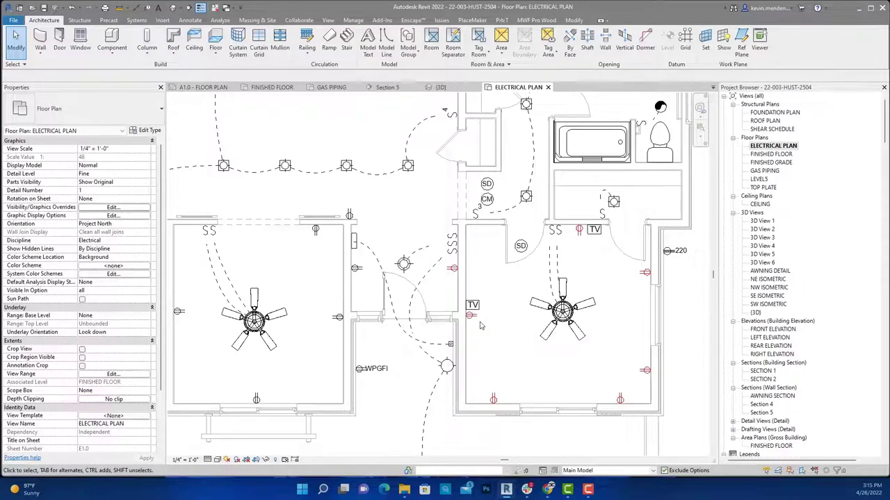
Bring up the electrical plan's view filters and start editing the Circuited filter
key("v")
key("v")
left_click(615, 131)
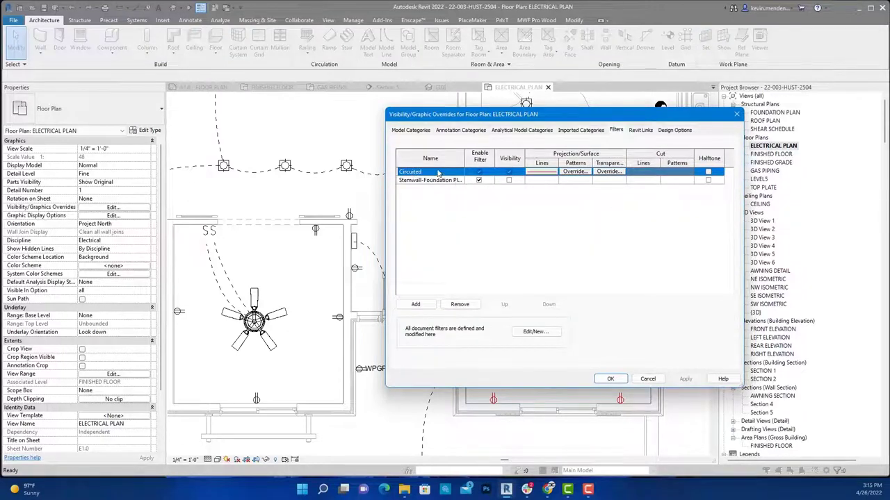
left_click(535, 333)
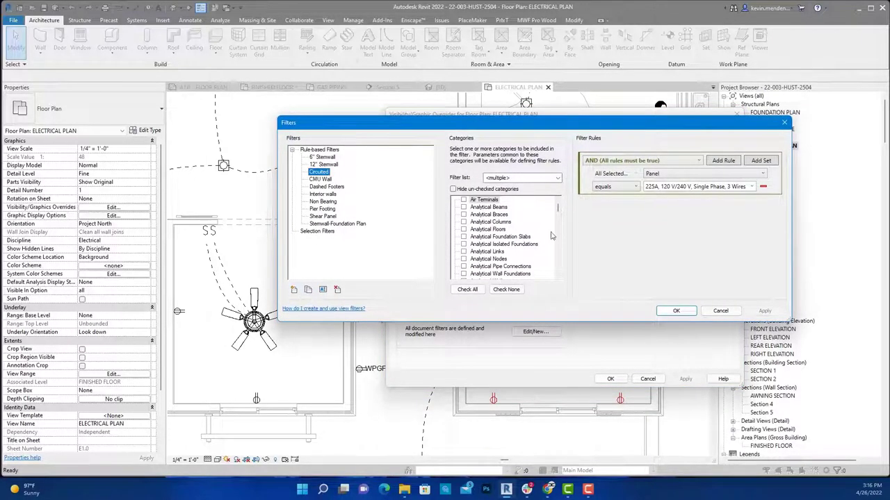
left_click_drag(556, 210, 556, 232)
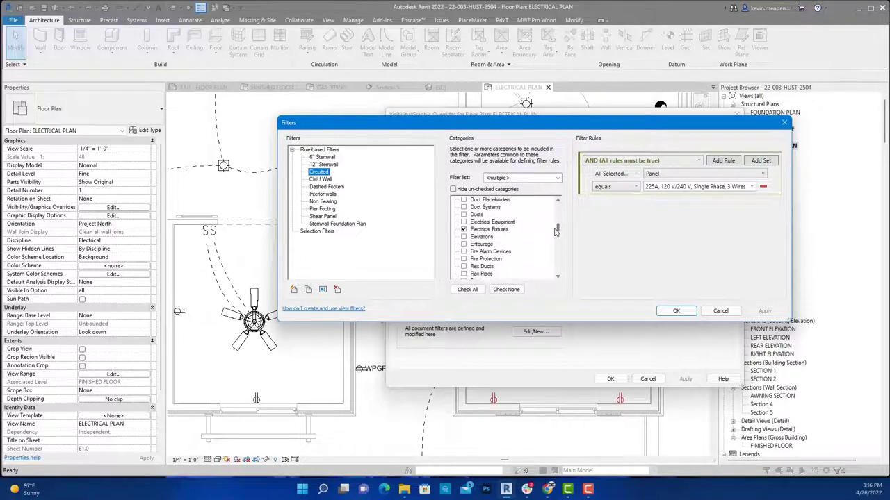
Set the Circuited filter rule to test Panel against the 225A panel, then close both dialogs
scroll(503, 229, "down", 1)
scroll(490, 254, "down", 1)
scroll(490, 261, "down", 1)
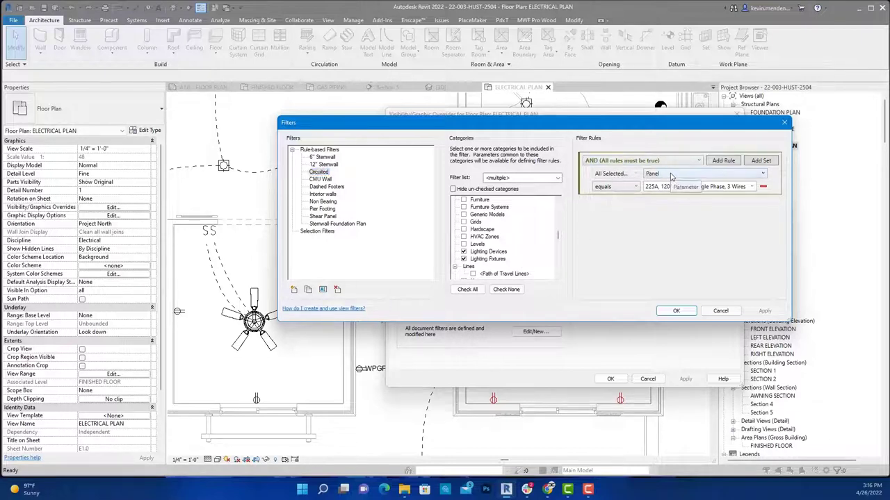
left_click(665, 173)
left_click(676, 269)
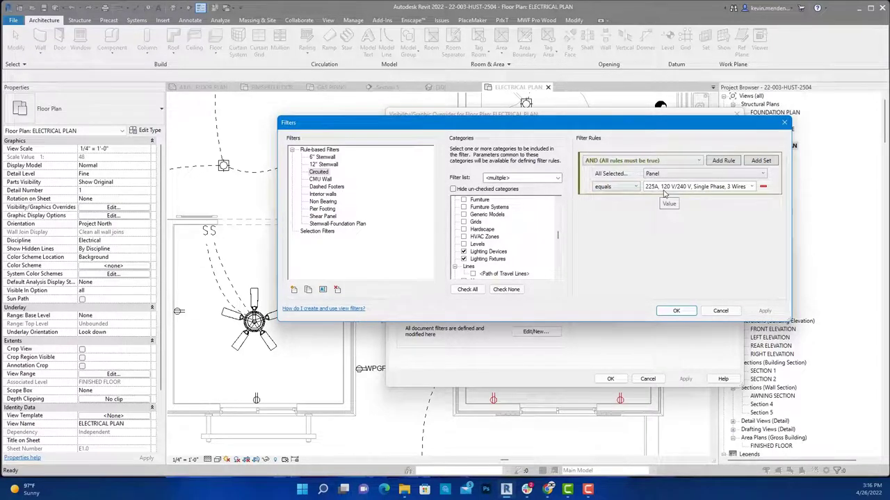
left_click(676, 313)
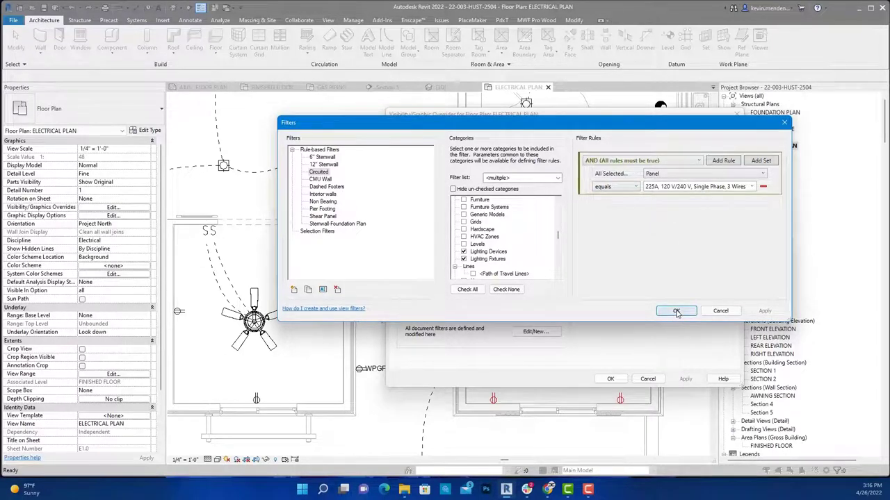
left_click(639, 369)
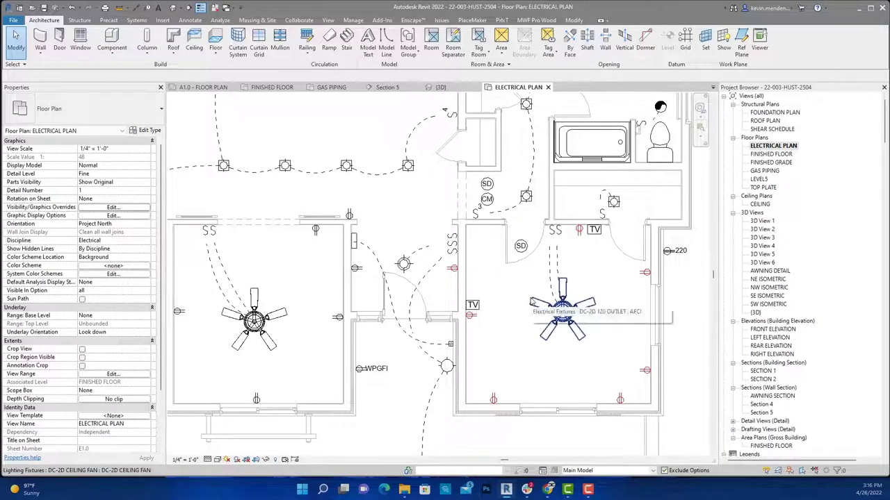
Survey the whole house, the lower-left panel rooms and the ceiling-fan bedrooms
scroll(500, 285, "down", 4)
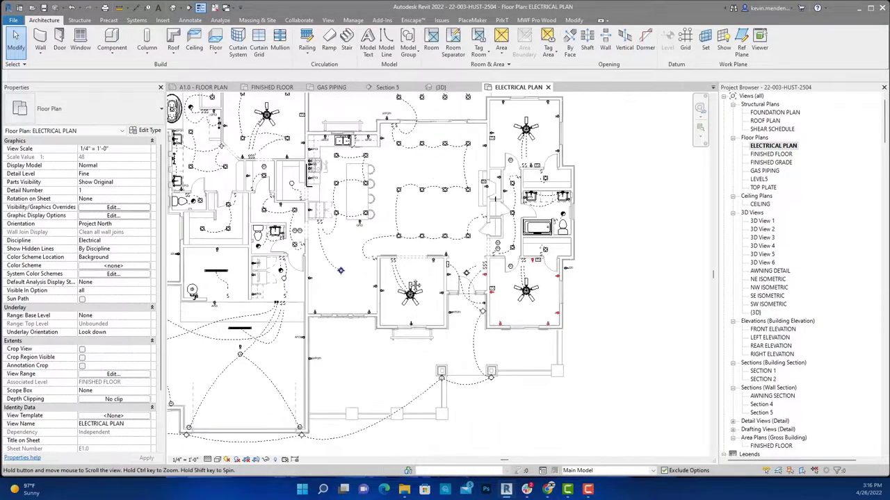
middle_click_drag(477, 282, 513, 289)
scroll(300, 310, "up", 5)
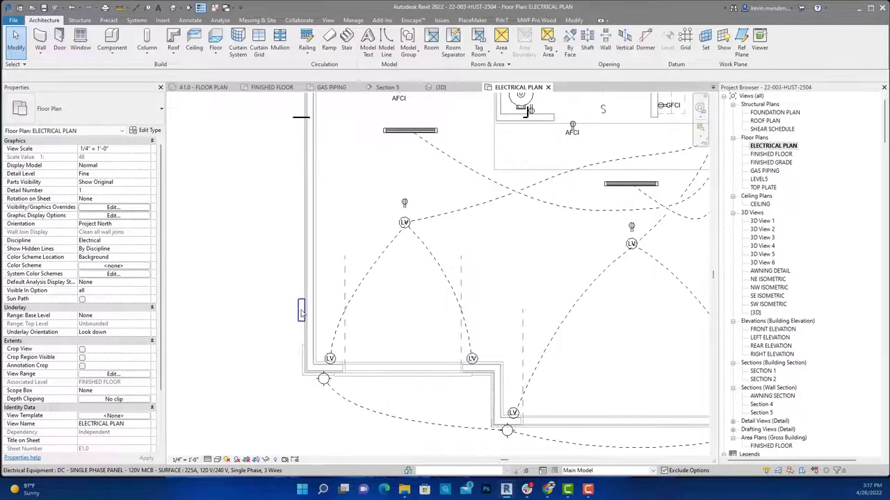
scroll(304, 333, "down", 5)
middle_click_drag(308, 347, 287, 349)
scroll(535, 274, "up", 2)
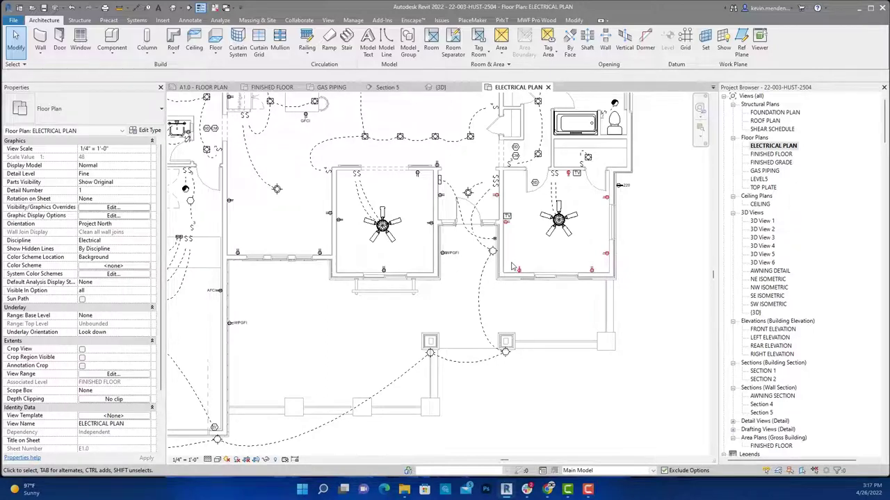
middle_click_drag(381, 268, 353, 246)
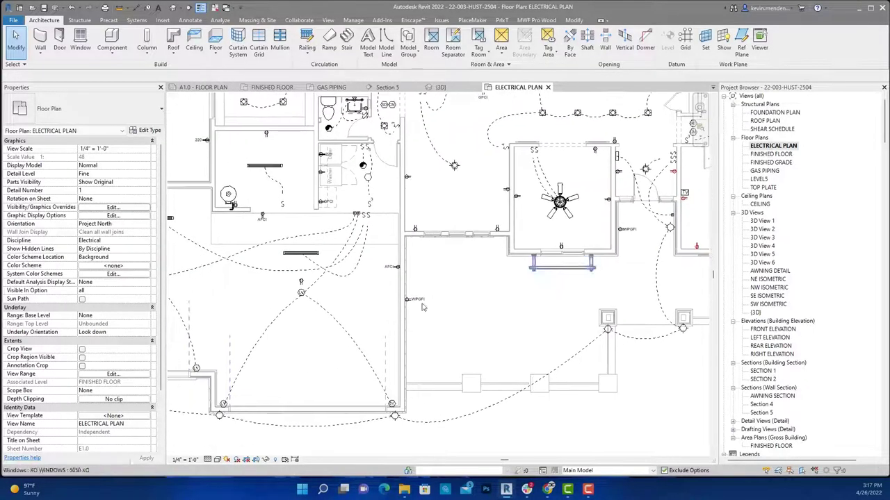
middle_click_drag(208, 327, 500, 306)
middle_click_drag(436, 298, 230, 298)
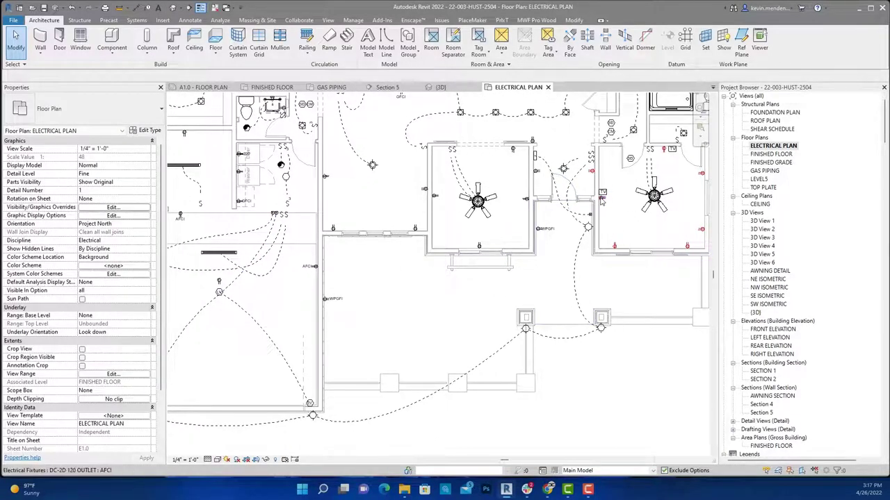
middle_click_drag(606, 217, 604, 255)
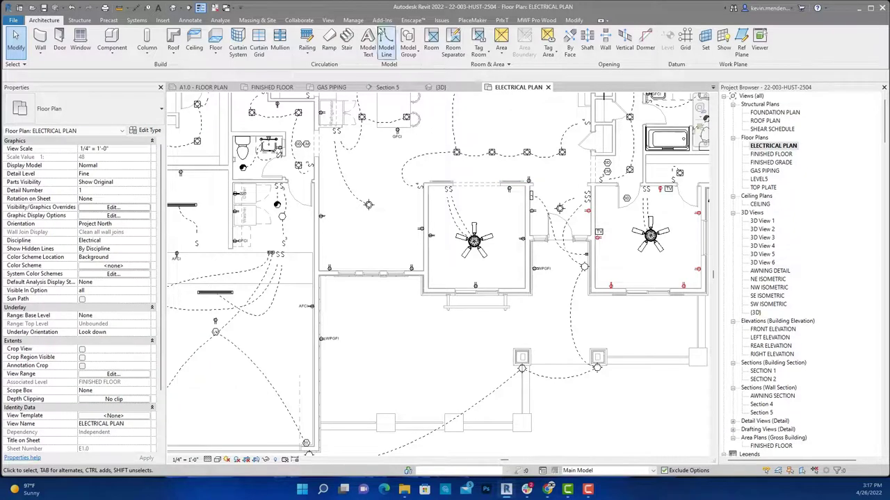
Check Electrical Settings for a 120/240 Single distribution system and 120–480 V voltage definitions
left_click(352, 21)
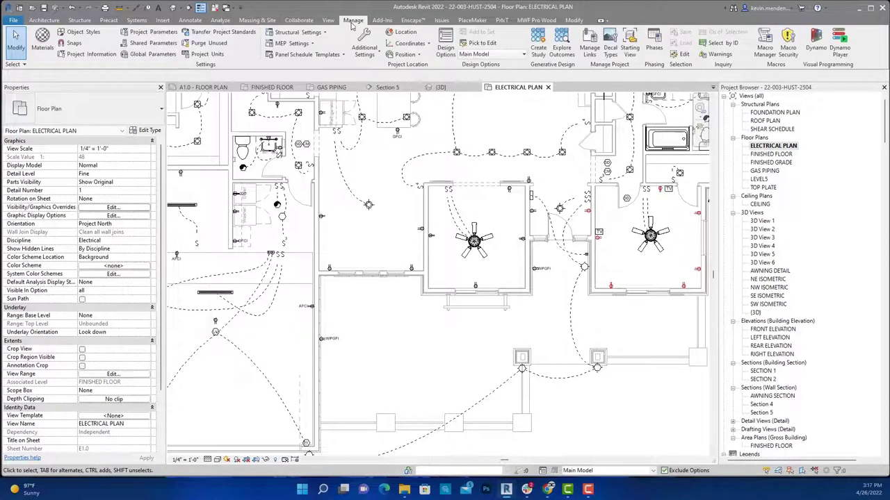
left_click(312, 44)
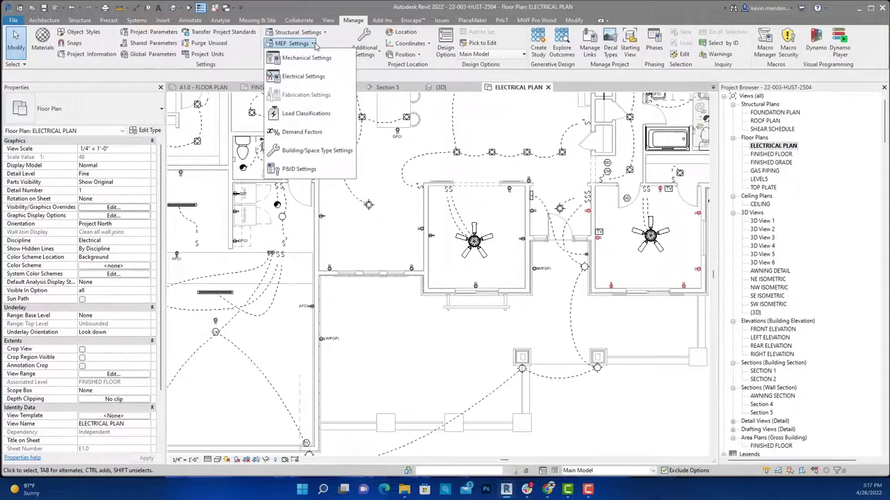
left_click(312, 76)
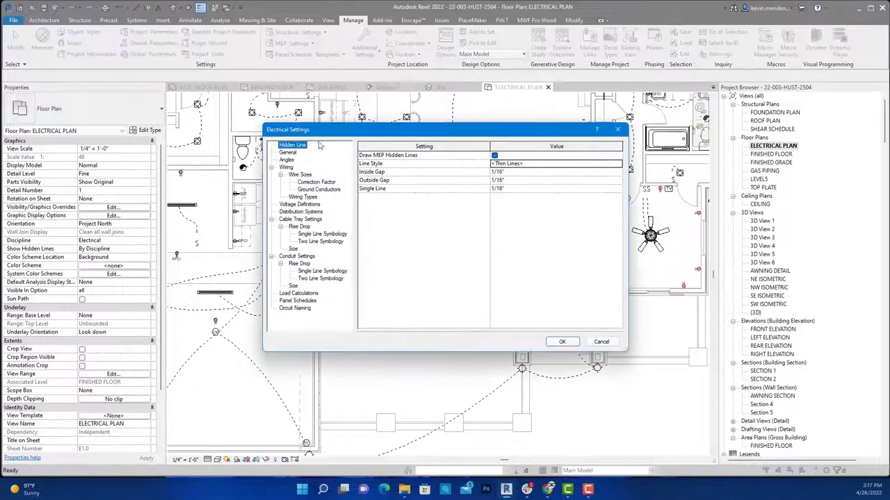
left_click(301, 211)
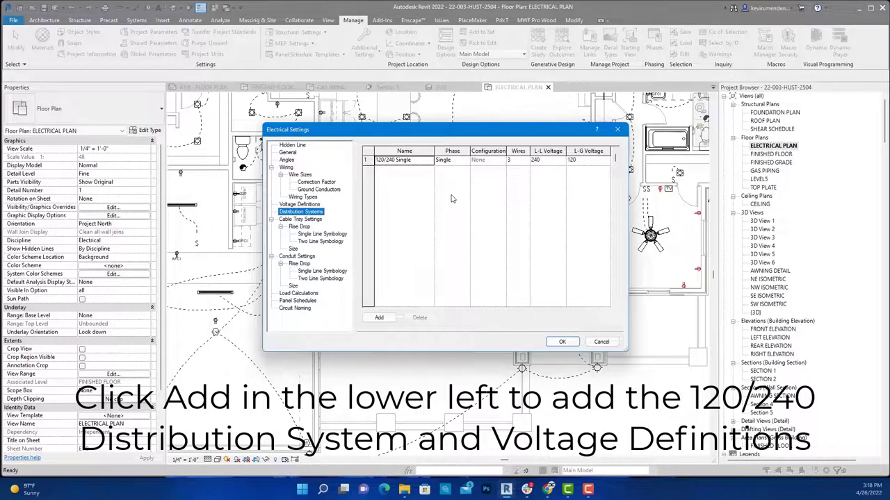
left_click(306, 205)
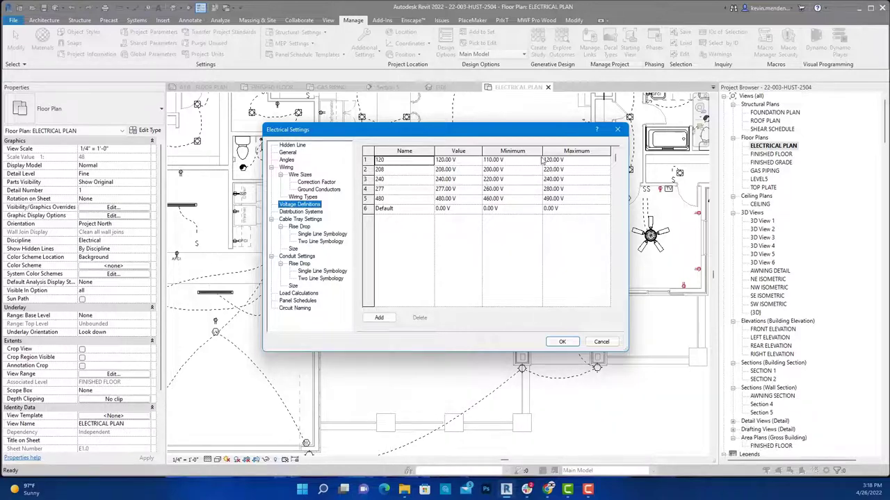
left_click(562, 341)
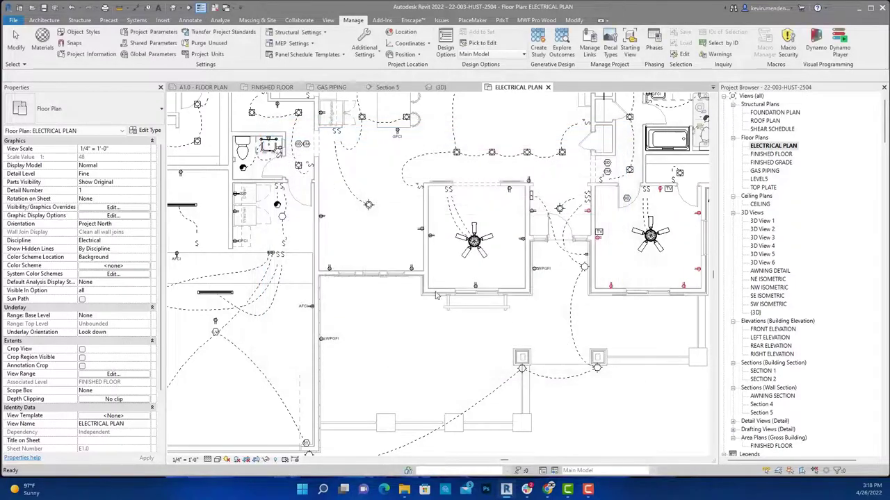
scroll(498, 183, "down", 2)
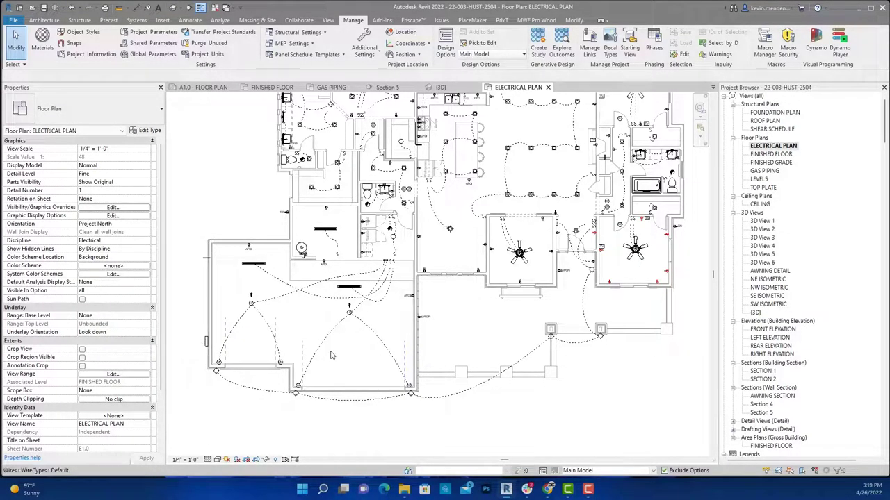
scroll(460, 296, "up", 1)
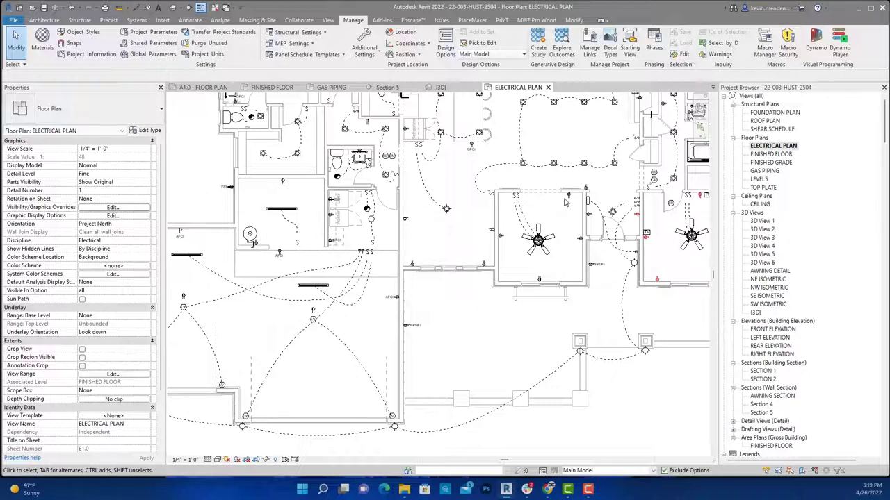
scroll(565, 201, "down", 1)
middle_click_drag(565, 202, 525, 278)
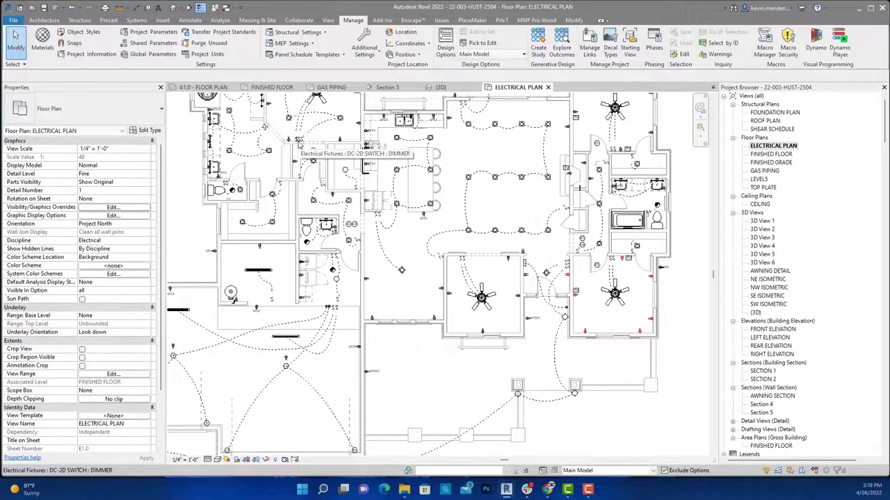
scroll(461, 216, "up", 1)
mouse_move(481, 222)
middle_mouse_down()
mouse_move(460, 216)
mouse_move(453, 255)
middle_mouse_up()
scroll(453, 256, "up", 2)
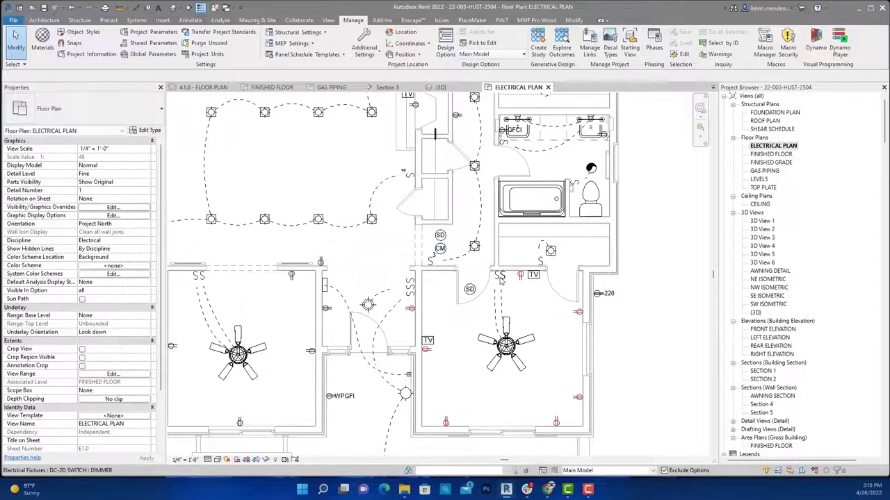
scroll(500, 278, "up", 1)
middle_click_drag(455, 288, 418, 293)
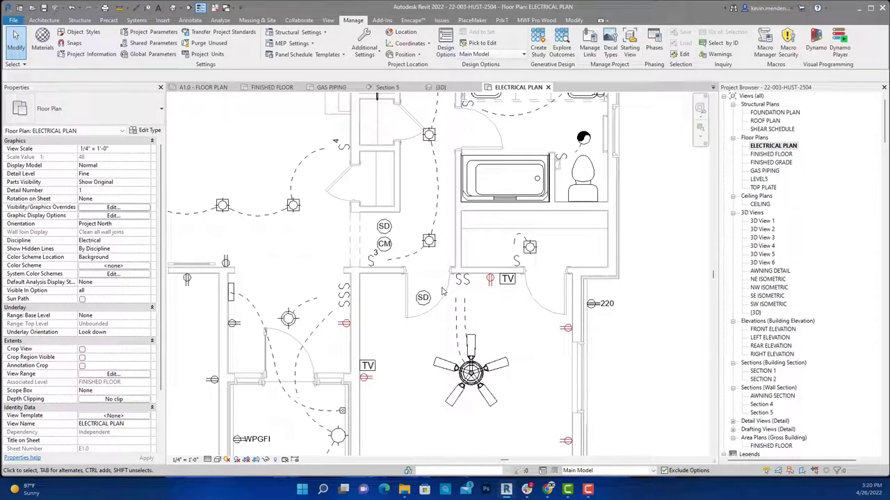
middle_click_drag(536, 278, 494, 302)
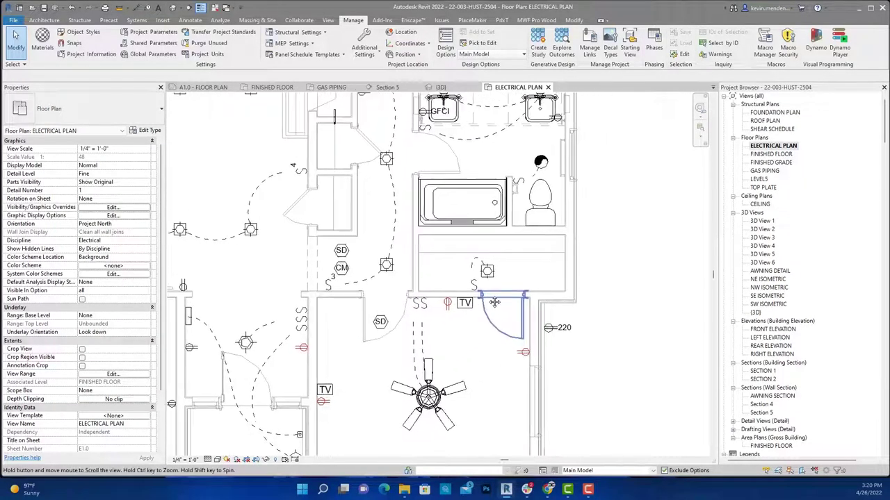
scroll(494, 302, "up", 2)
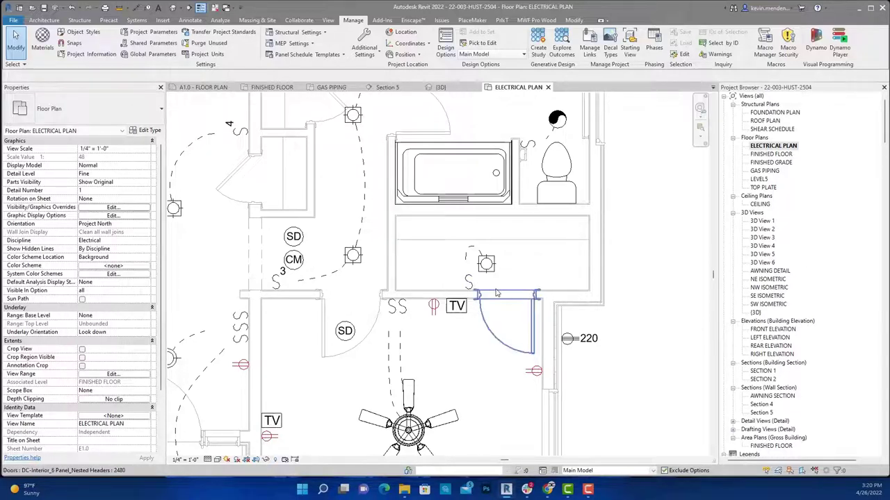
scroll(496, 293, "down", 1)
scroll(417, 306, "down", 1)
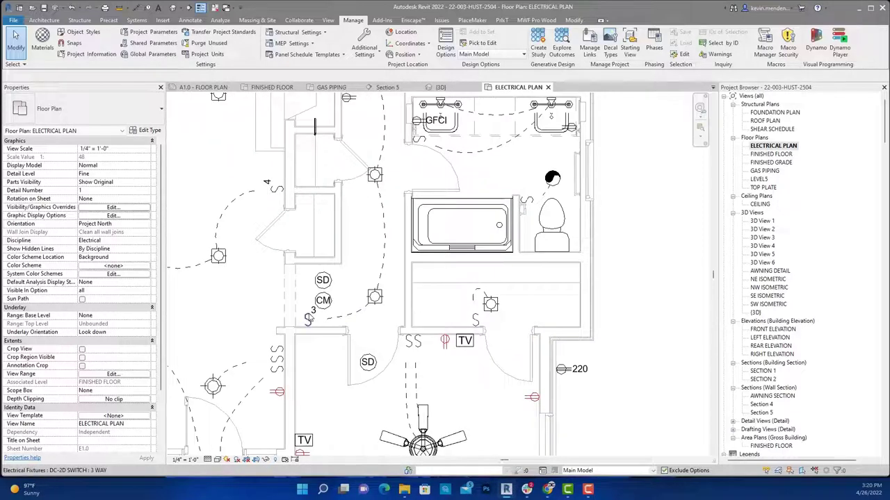
scroll(308, 319, "down", 1)
scroll(307, 319, "down", 1)
scroll(353, 305, "down", 1)
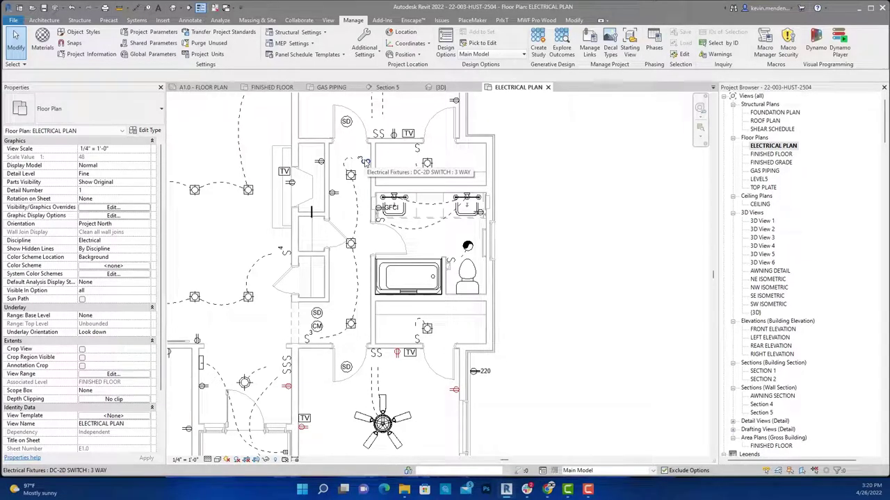
scroll(364, 162, "down", 1)
middle_click_drag(364, 162, 455, 263)
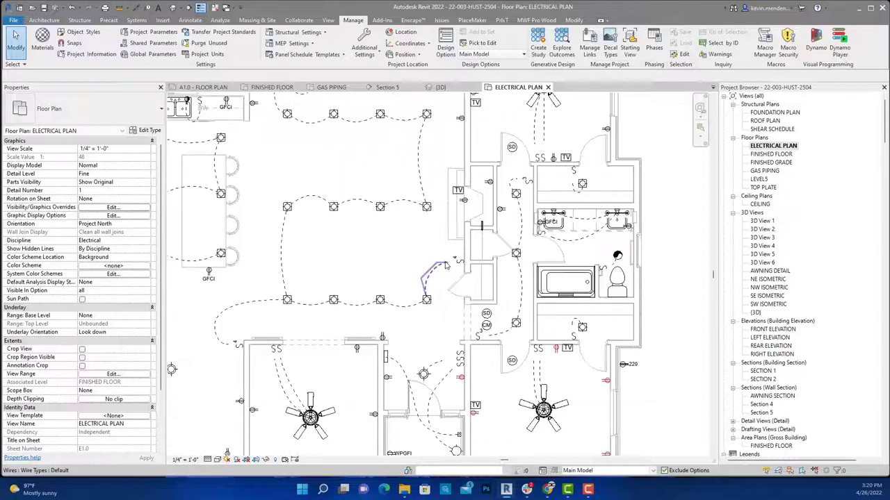
scroll(455, 263, "up", 2)
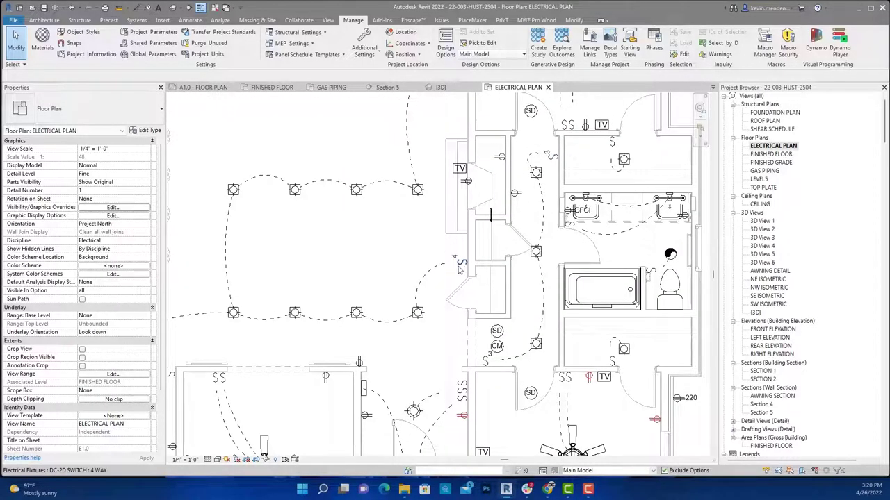
middle_click_drag(458, 270, 586, 275)
scroll(322, 308, "down", 1)
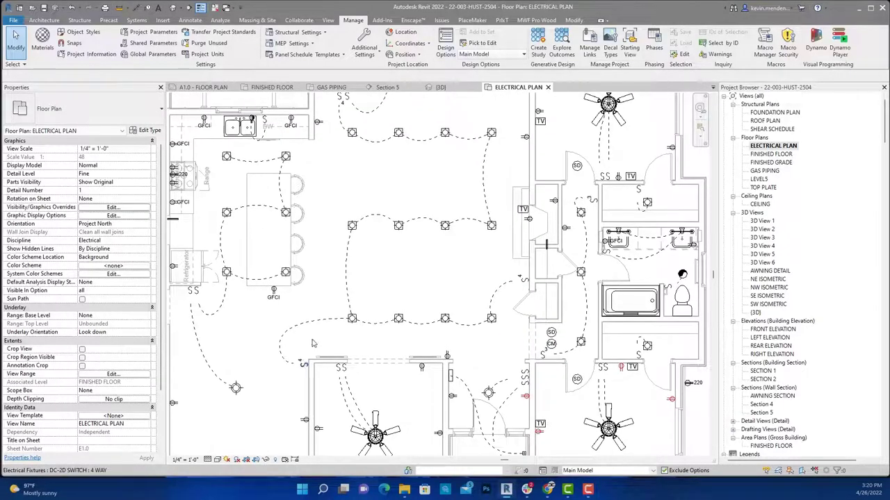
Pan over the kitchen lighting and ceiling-fan bedroom, then zoom out to the whole house
middle_click_drag(323, 308, 310, 456)
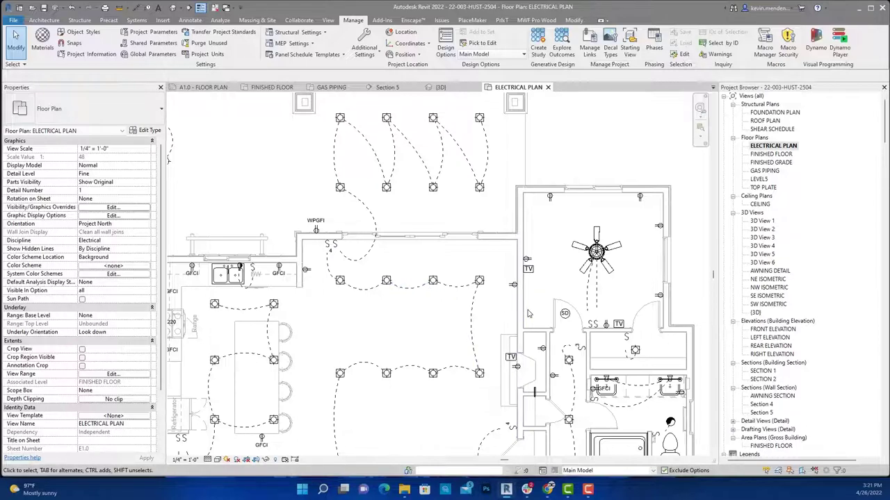
middle_click_drag(528, 314, 497, 260)
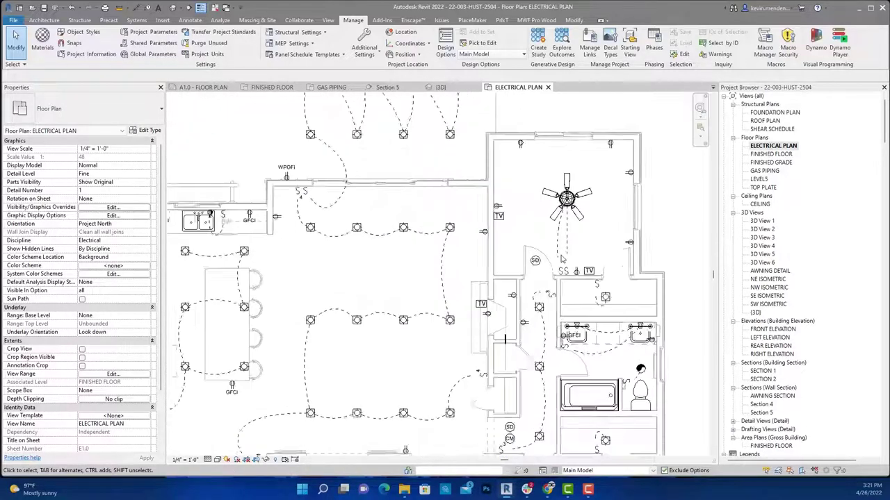
scroll(562, 258, "up", 1)
scroll(560, 271, "up", 1)
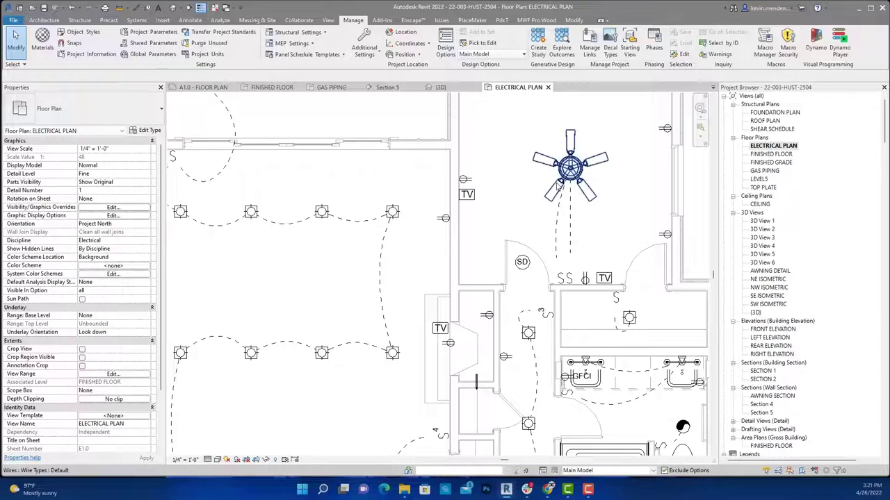
scroll(554, 243, "down", 2)
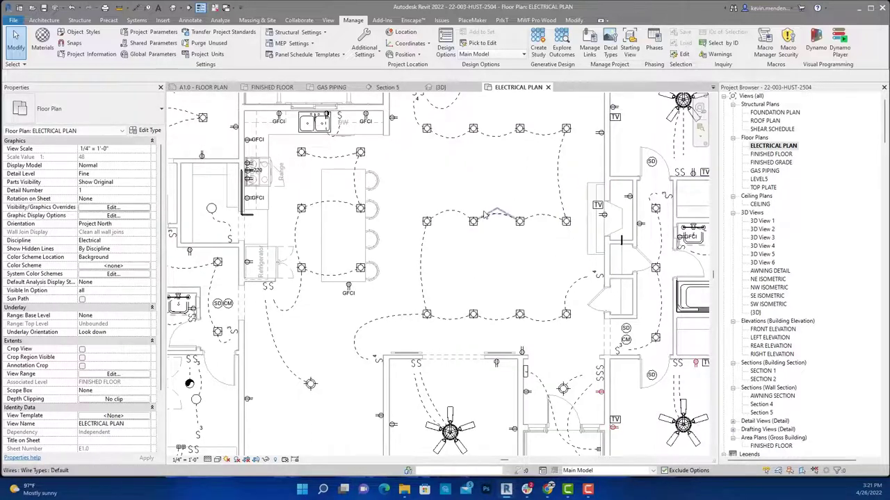
scroll(497, 208, "down", 2)
middle_click_drag(460, 134, 457, 165)
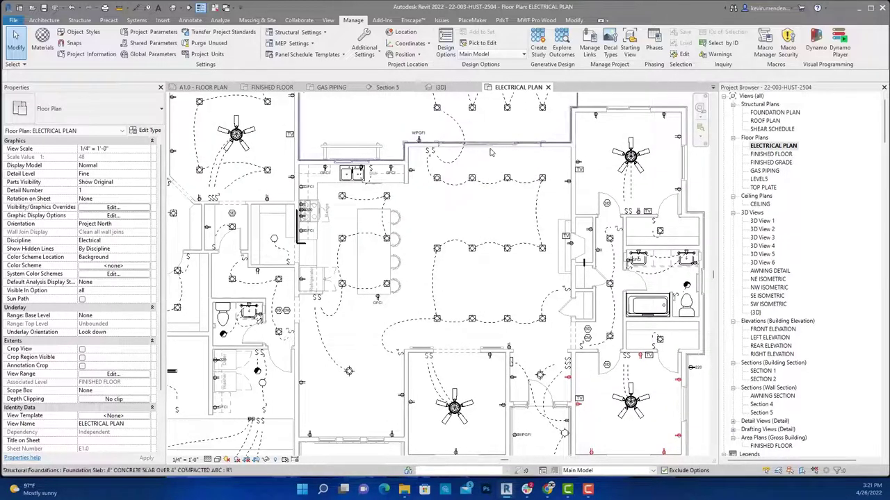
Switch to the {3D} view and orbit and zoom onto the front gable entry
left_click(441, 88)
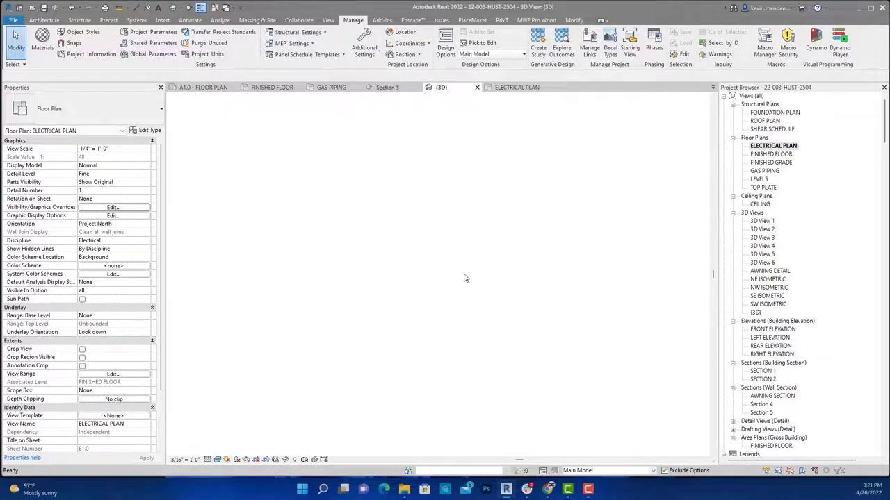
mouse_move(459, 275)
middle_mouse_down("shift")
mouse_move(347, 341)
mouse_move(440, 259)
mouse_move(495, 290)
middle_mouse_up("shift")
scroll(439, 259, "up", 5)
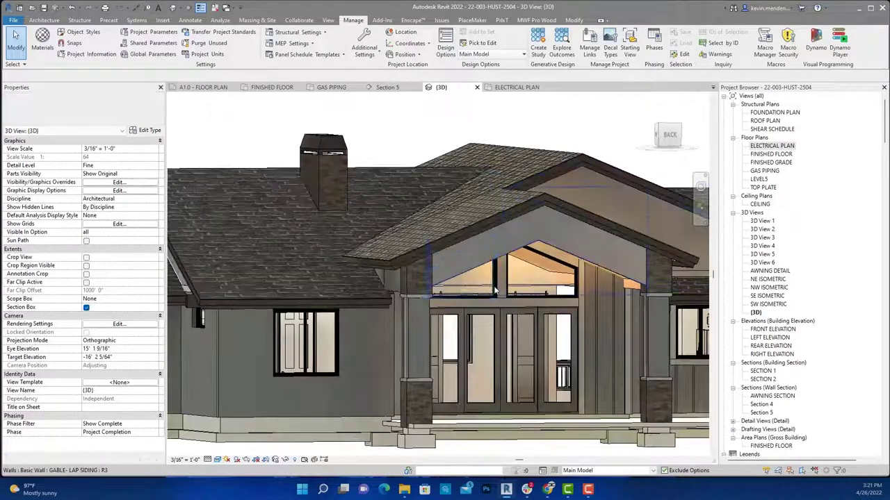
Return to the electrical plan and zoom in on the kitchen counters, island and GFCI outlets
left_click(516, 87)
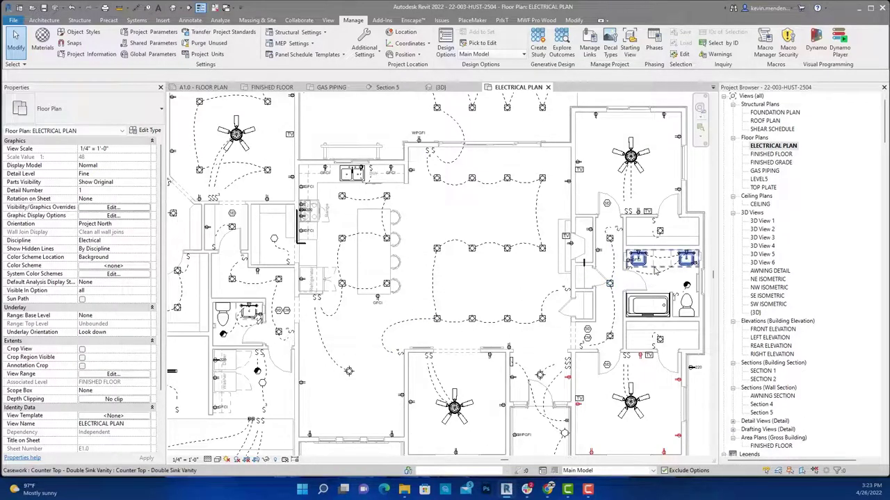
scroll(629, 257, "up", 3)
scroll(621, 262, "up", 2)
scroll(621, 262, "up", 1)
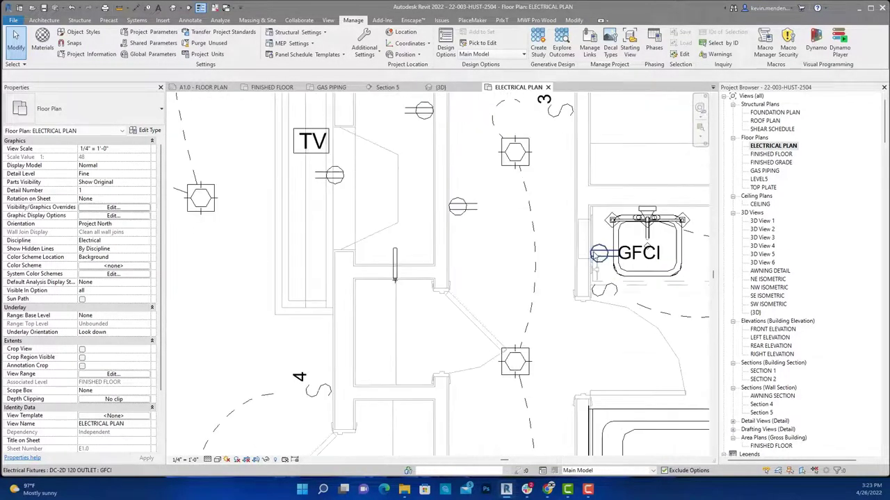
scroll(584, 256, "up", 1)
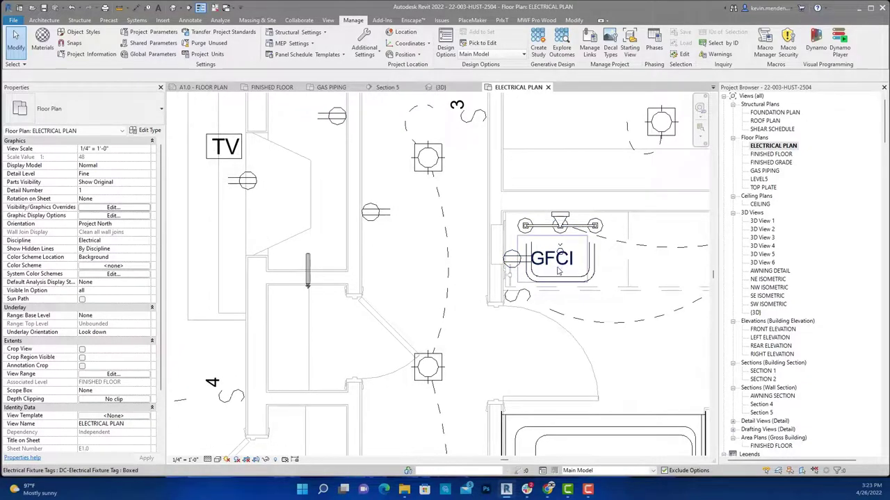
scroll(549, 272, "down", 3)
scroll(528, 278, "down", 2)
middle_click_drag(510, 308, 504, 282)
middle_click_drag(313, 250, 419, 296)
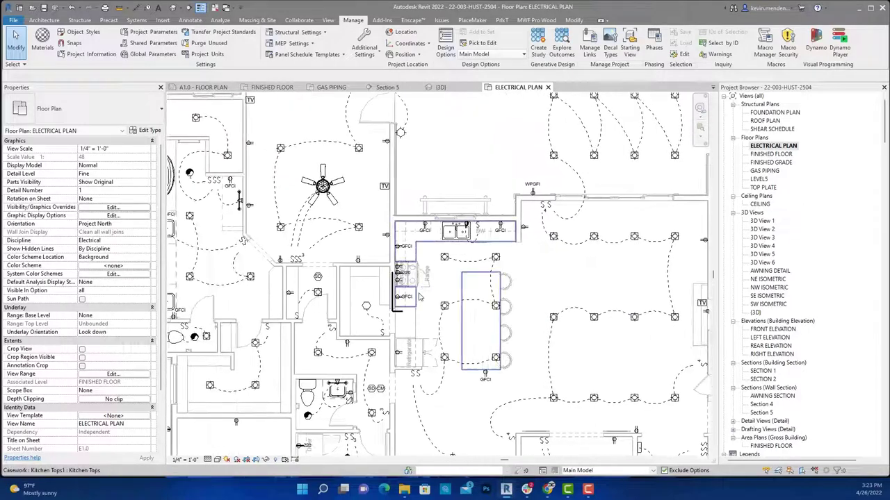
scroll(445, 271, "up", 2)
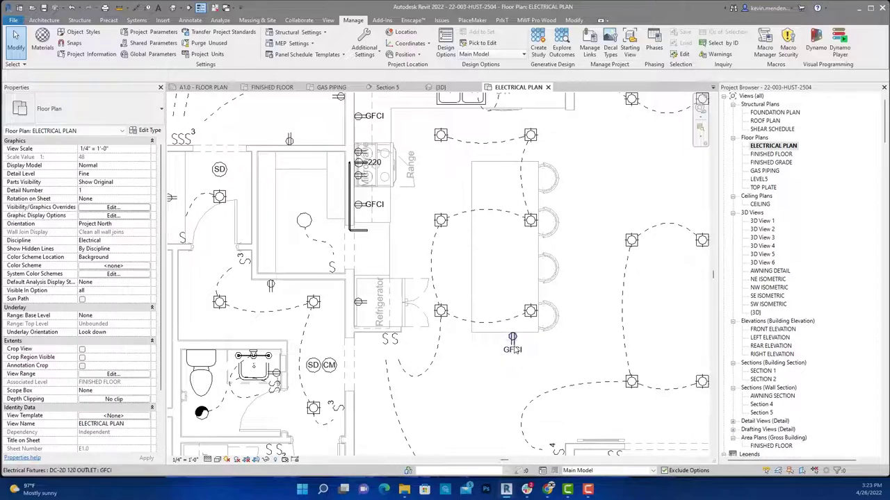
scroll(503, 360, "down", 1)
scroll(503, 360, "down", 1)
scroll(508, 327, "up", 1)
scroll(513, 285, "up", 1)
scroll(518, 253, "up", 1)
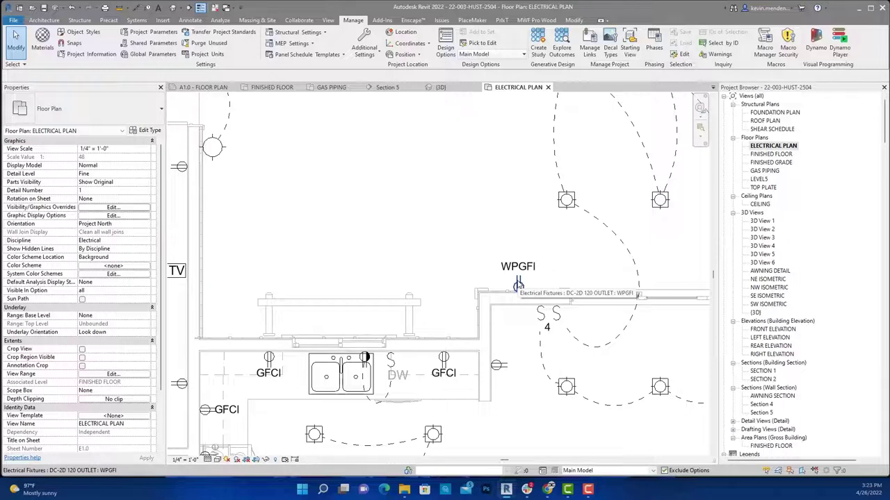
Frame the laundry washer/dryer 220 outlet and the bathroom sink outlet
middle_click_drag(518, 285, 407, 320)
middle_click_drag(208, 325, 390, 359)
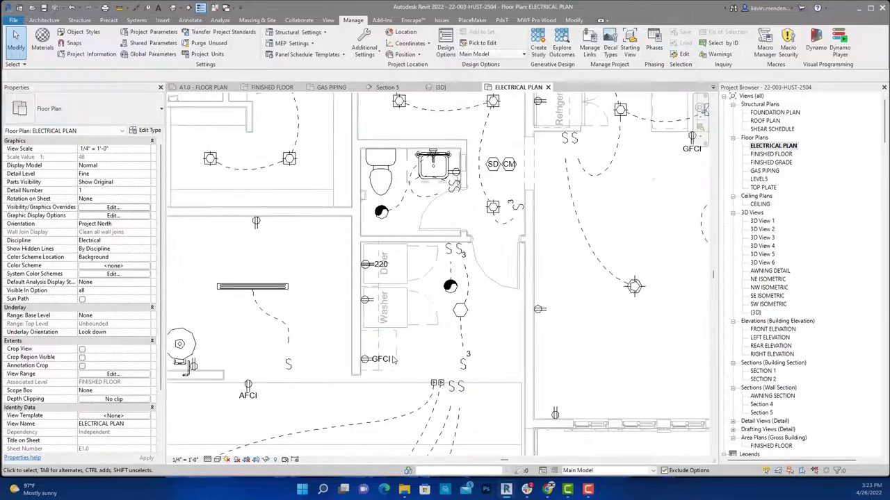
scroll(390, 360, "up", 1)
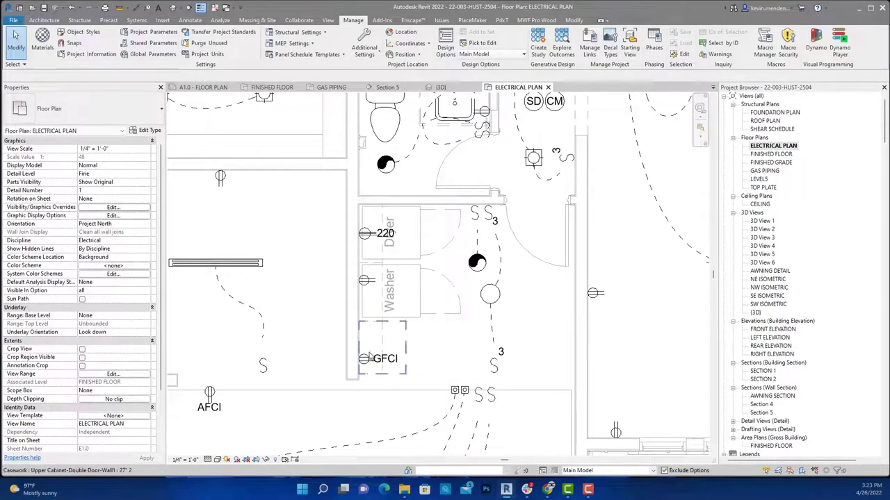
middle_click_drag(372, 334, 353, 365)
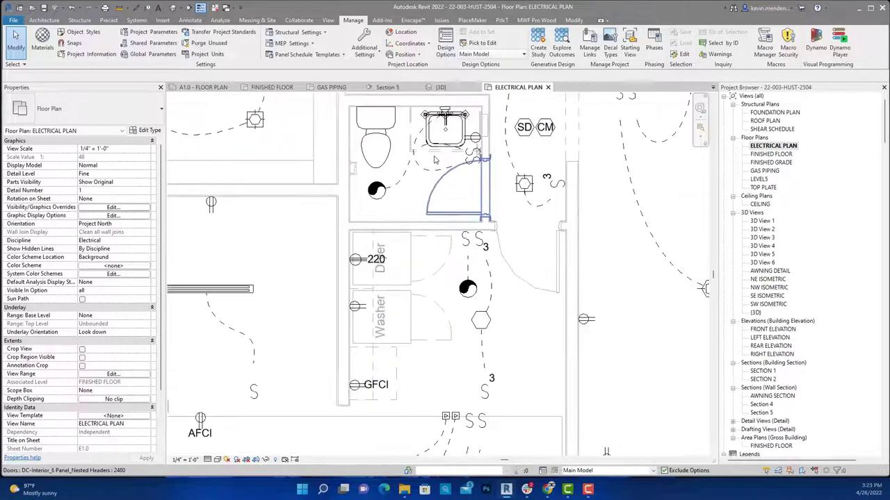
middle_click_drag(445, 181, 428, 209)
scroll(428, 208, "up", 2)
Tag the bathroom sink outlet without a leader and place the tag beside the sink
scroll(428, 208, "up", 1)
left_click(427, 208)
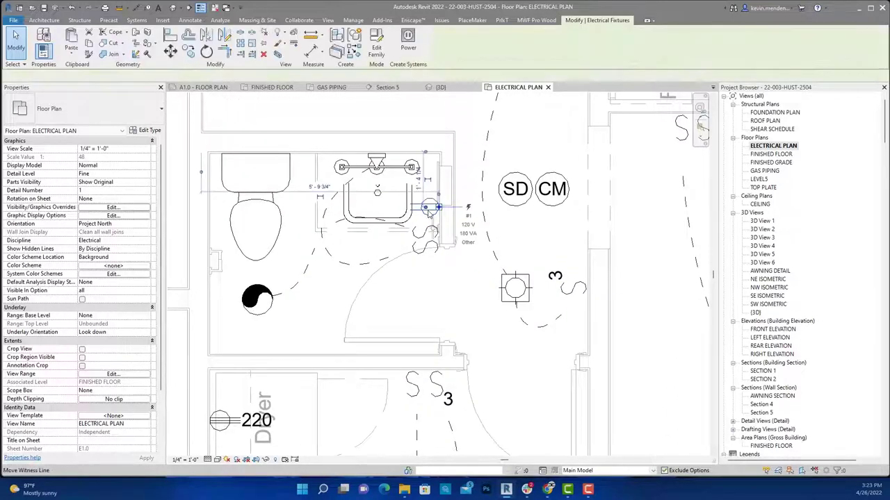
key("t")
key("g")
left_click(429, 213)
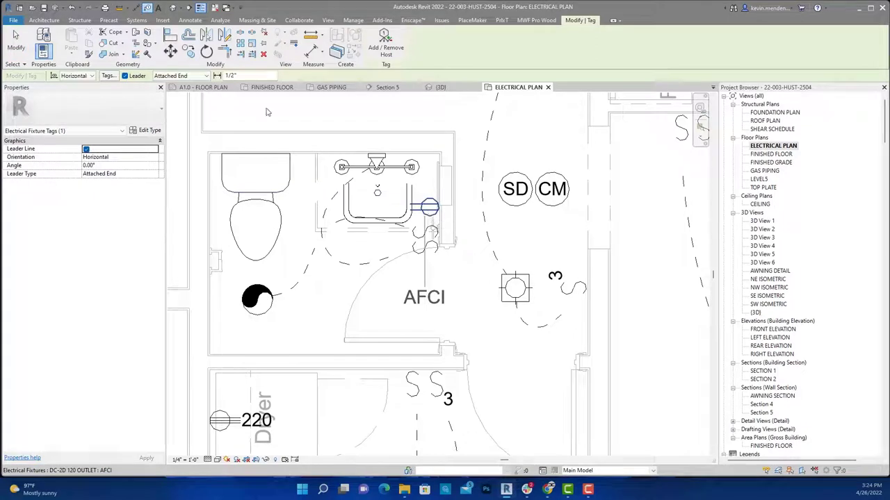
left_click(125, 76)
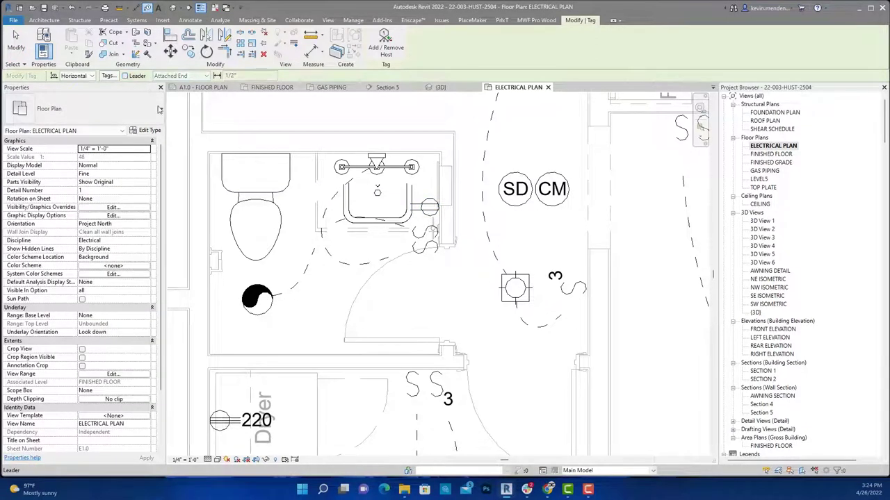
left_click(428, 209)
left_click_drag(382, 220, 386, 208)
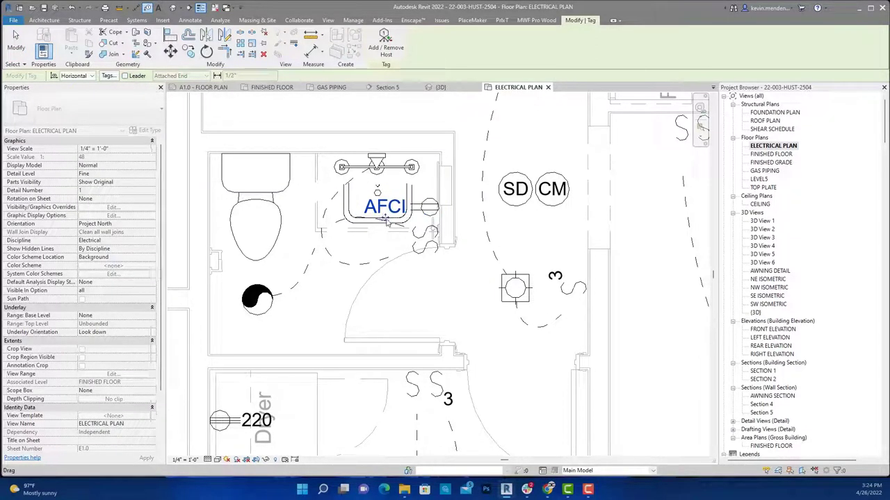
left_click(428, 210)
key("Escape")
Change the sink outlet's type to GFCI
left_click(429, 208)
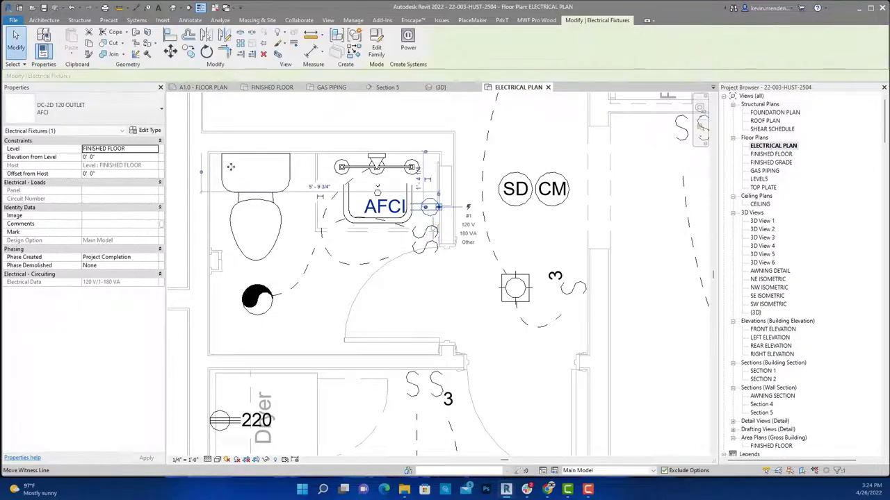
left_click(83, 108)
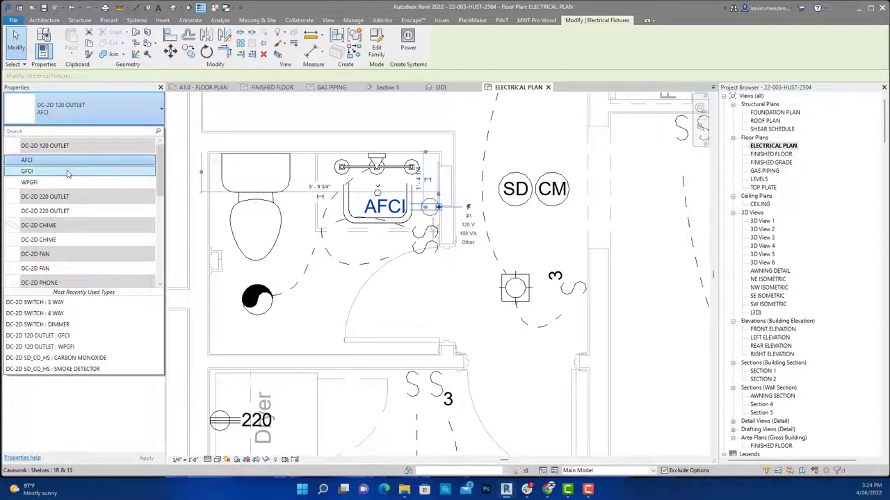
left_click(42, 171)
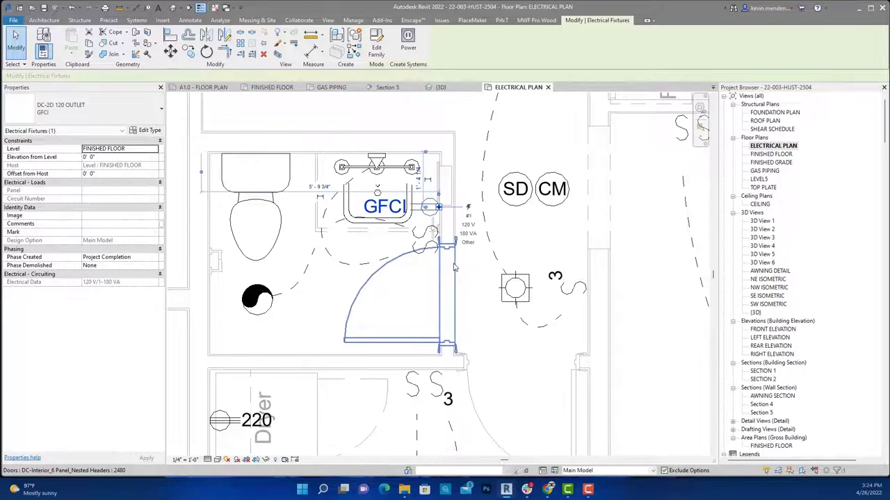
scroll(454, 266, "down", 5)
middle_click_drag(454, 267, 524, 262)
scroll(254, 266, "up", 2)
Select the two nearby AFCI outlets and review which outlets now read GFCI
left_click(469, 252)
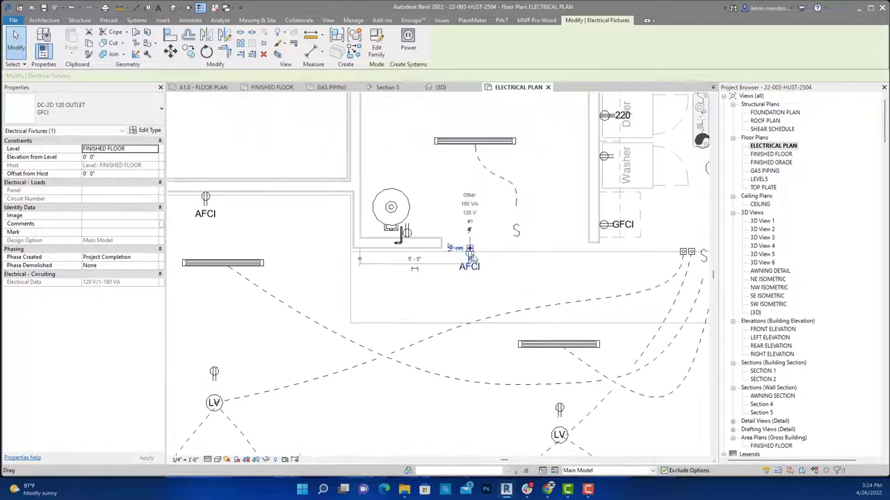
left_click(205, 198, "ctrl")
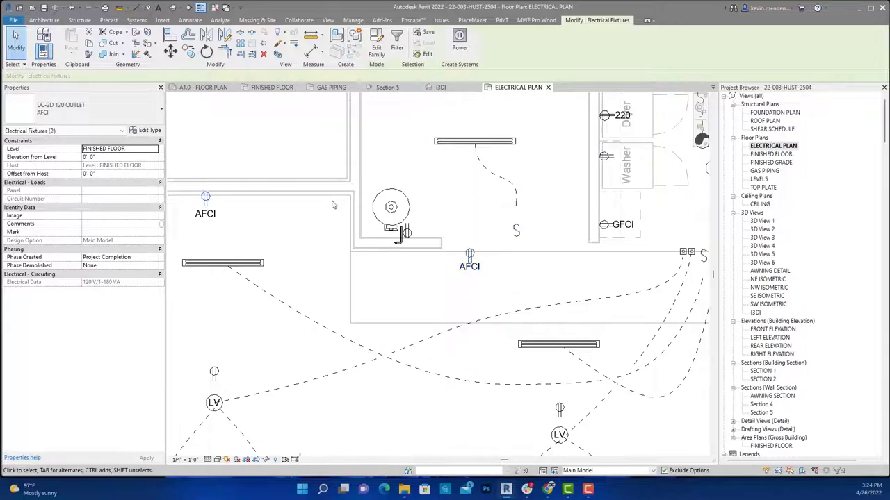
middle_click_drag(695, 361, 555, 276)
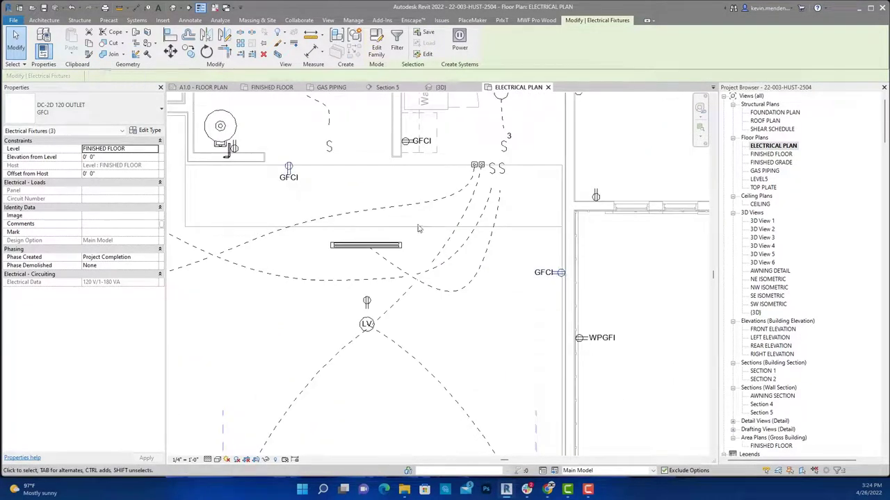
scroll(443, 247, "down", 1)
mouse_move(443, 248)
middle_mouse_down()
mouse_move(432, 295)
mouse_move(421, 296)
middle_mouse_up()
key("Escape")
scroll(432, 295, "down", 1)
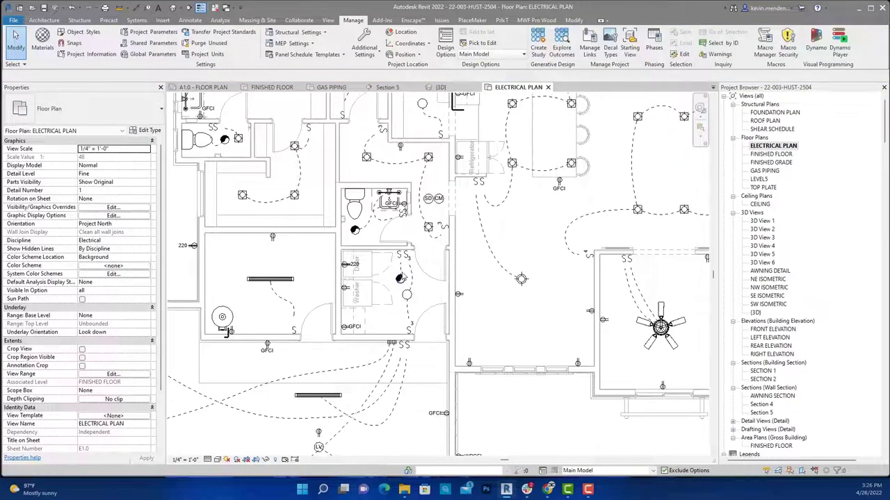
scroll(400, 289, "up", 1)
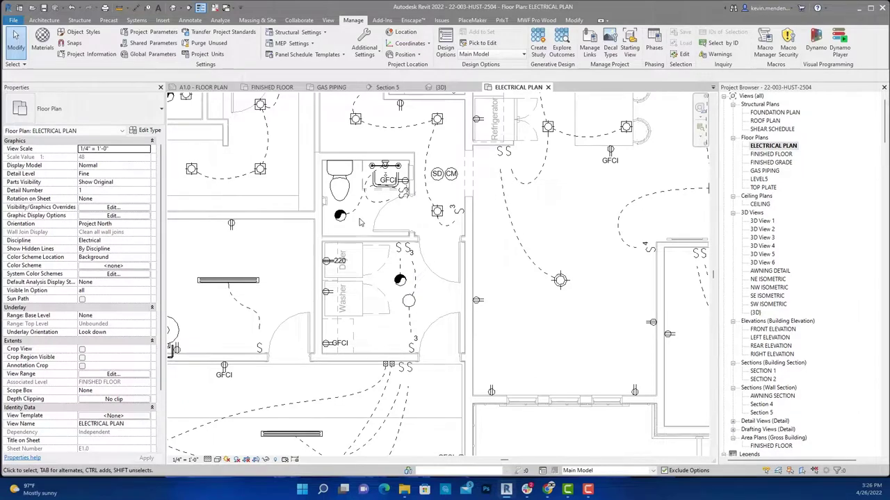
scroll(360, 221, "down", 1)
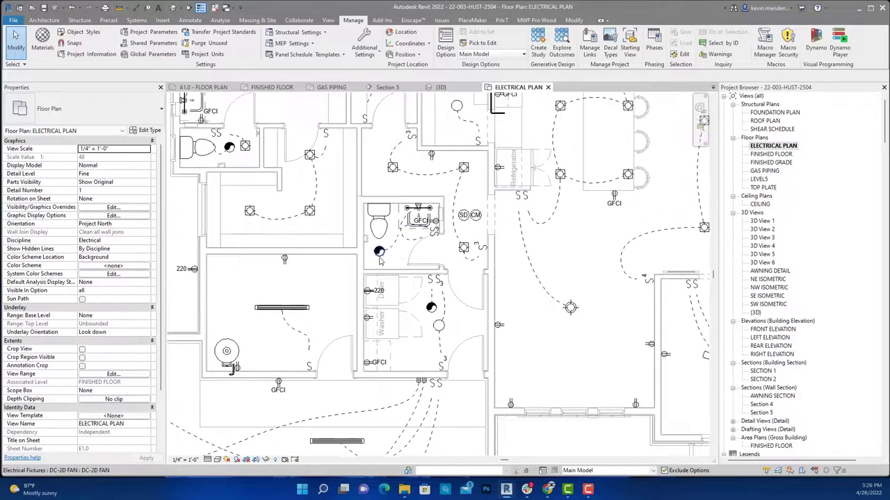
middle_click_drag(380, 255, 439, 373)
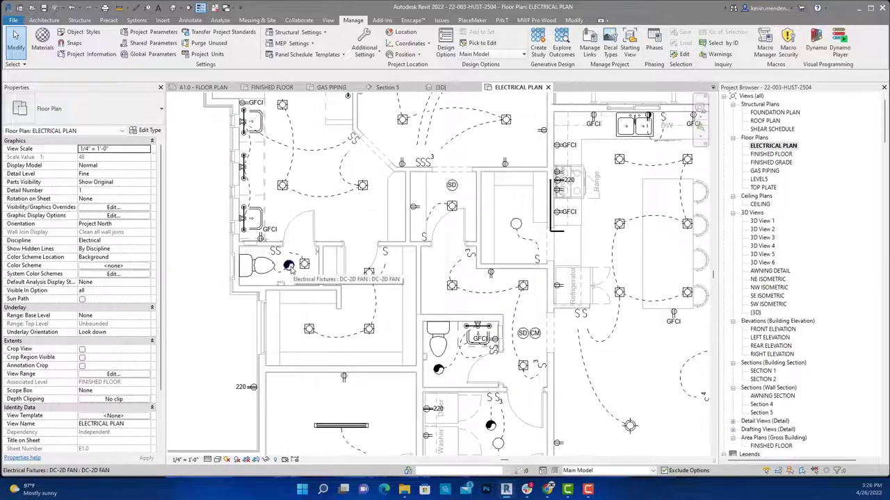
middle_click_drag(289, 267, 296, 345)
scroll(286, 204, "up", 1)
scroll(286, 204, "up", 1)
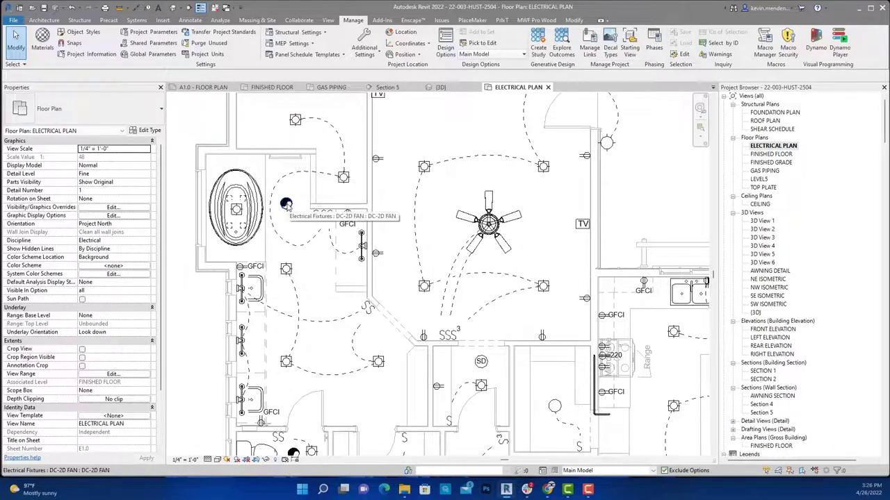
scroll(287, 205, "down", 1)
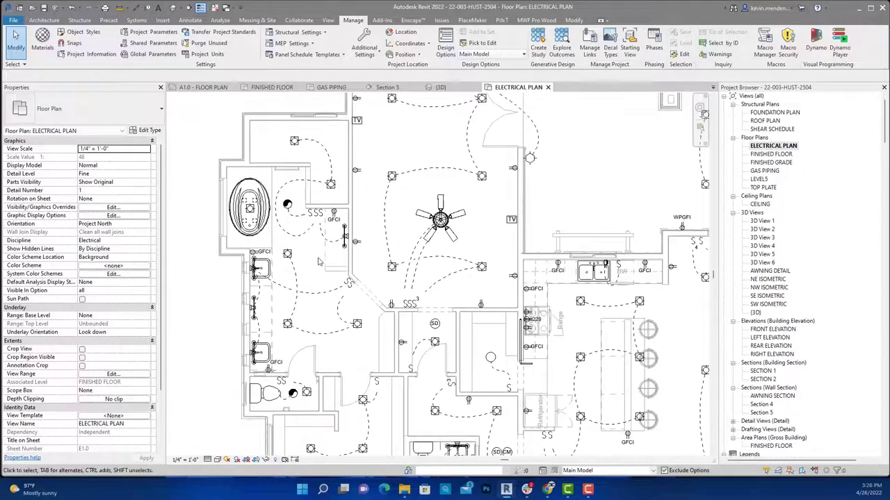
scroll(291, 206, "down", 1)
scroll(295, 206, "down", 1)
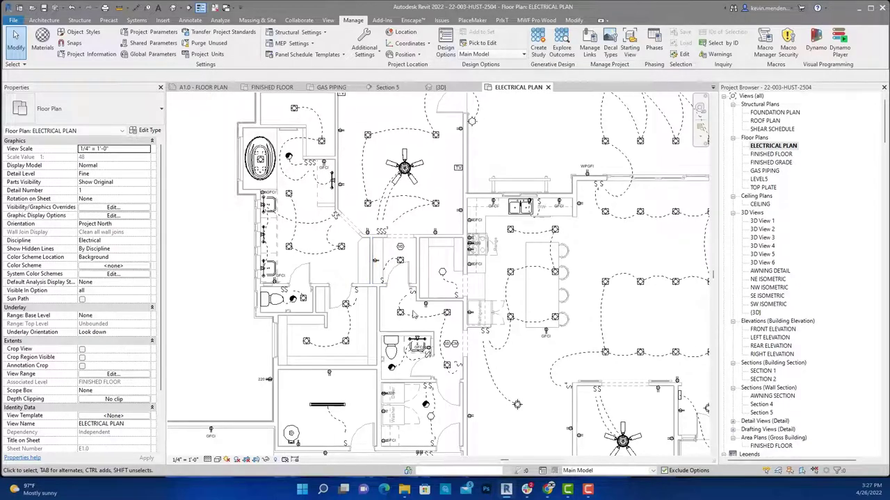
scroll(416, 313, "up", 2)
middle_click_drag(417, 311, 415, 338)
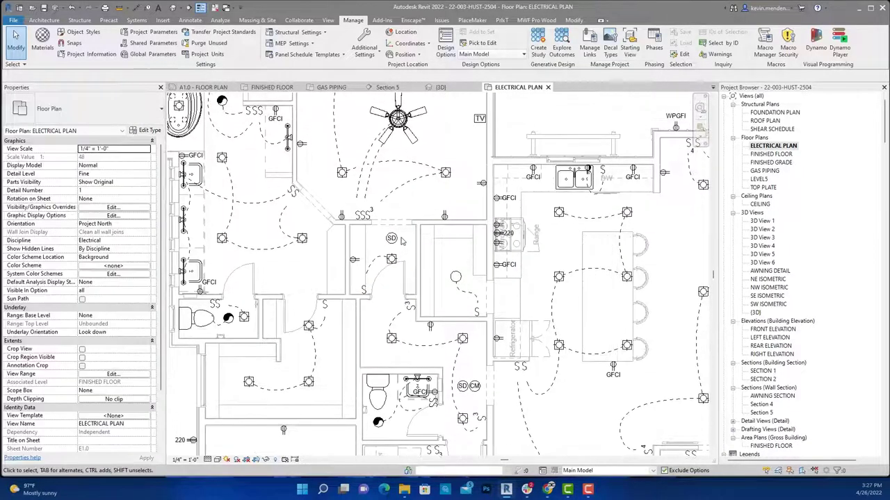
scroll(389, 239, "up", 1)
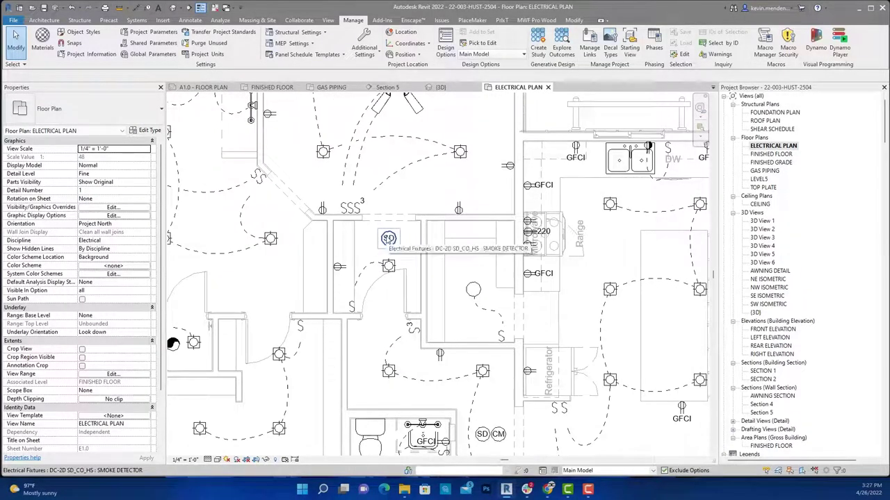
scroll(397, 243, "down", 2)
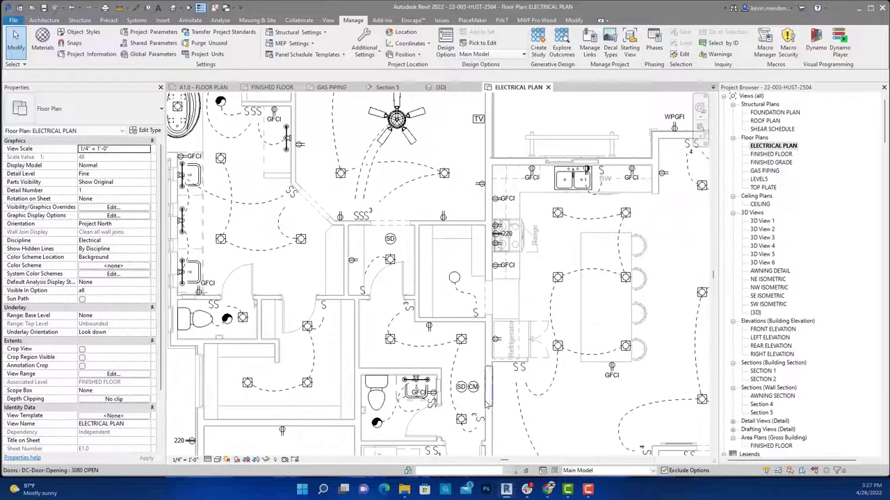
scroll(397, 243, "up", 1)
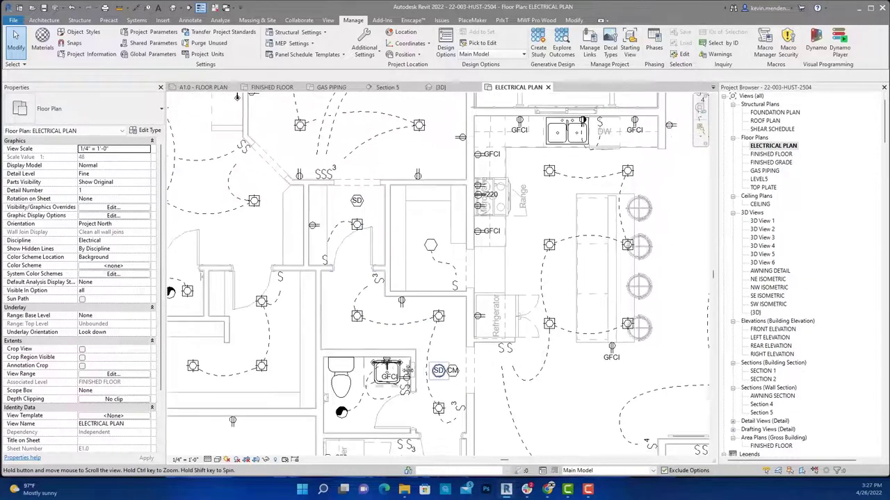
middle_click_drag(450, 358, 393, 358)
scroll(402, 365, "up", 2)
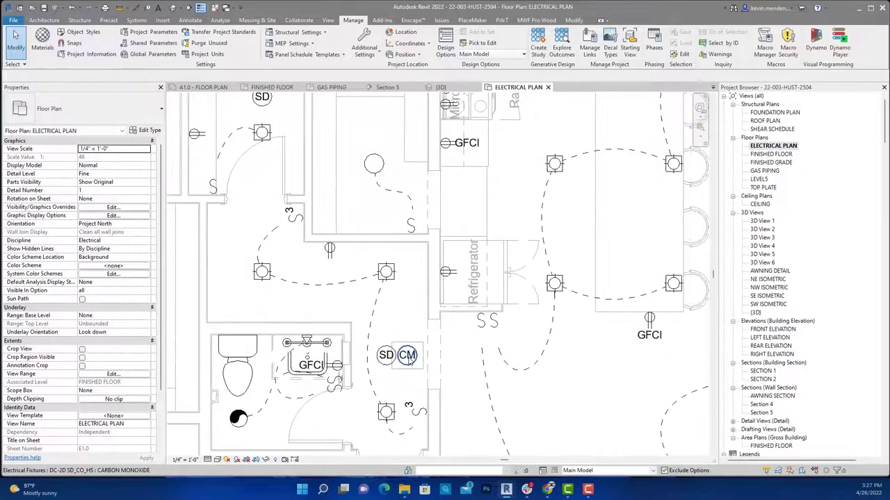
left_click(408, 357)
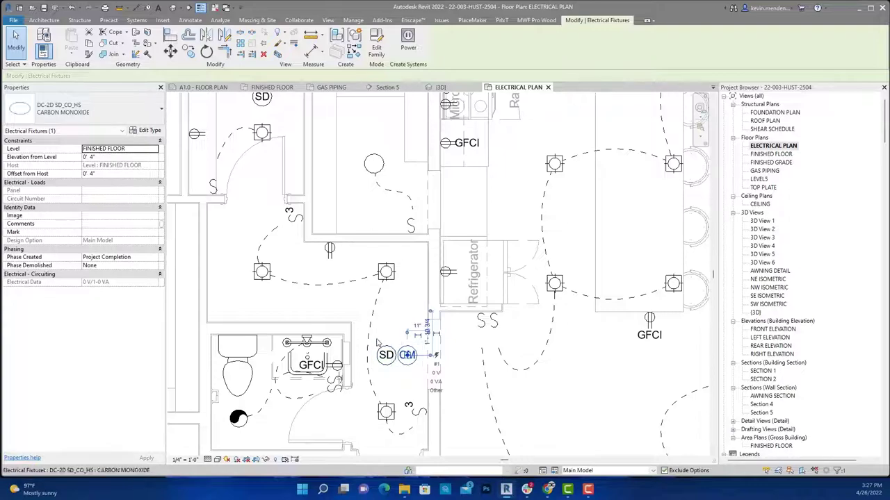
scroll(397, 352, "down", 2)
scroll(505, 368, "up", 2)
mouse_move(545, 380)
middle_mouse_down()
mouse_move(504, 368)
mouse_move(526, 312)
middle_mouse_up()
scroll(505, 368, "up", 1)
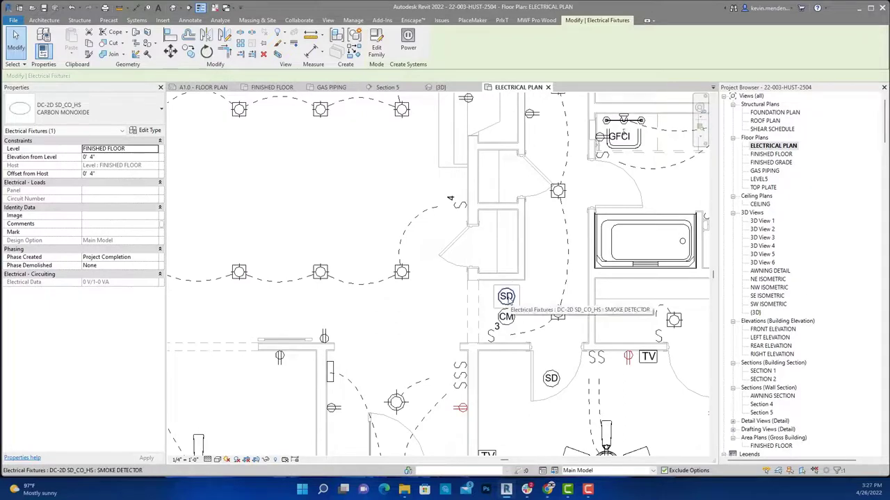
scroll(509, 296, "down", 3)
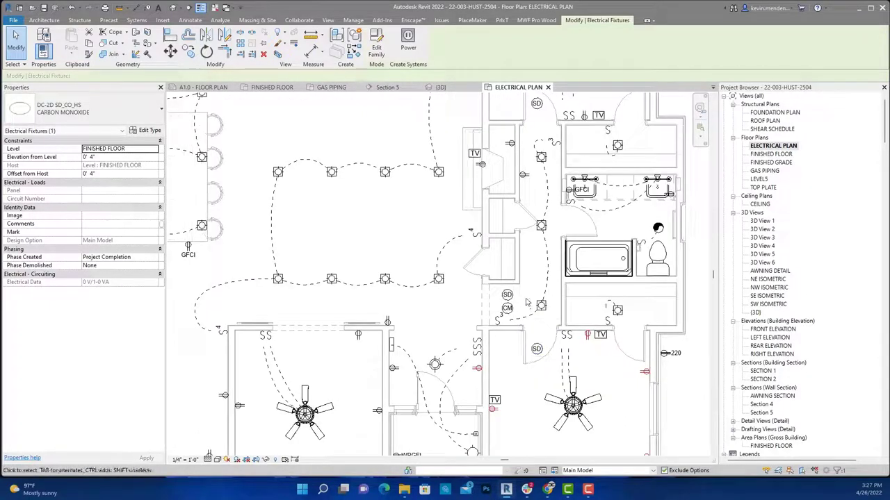
scroll(524, 189, "up", 1)
scroll(523, 190, "up", 1)
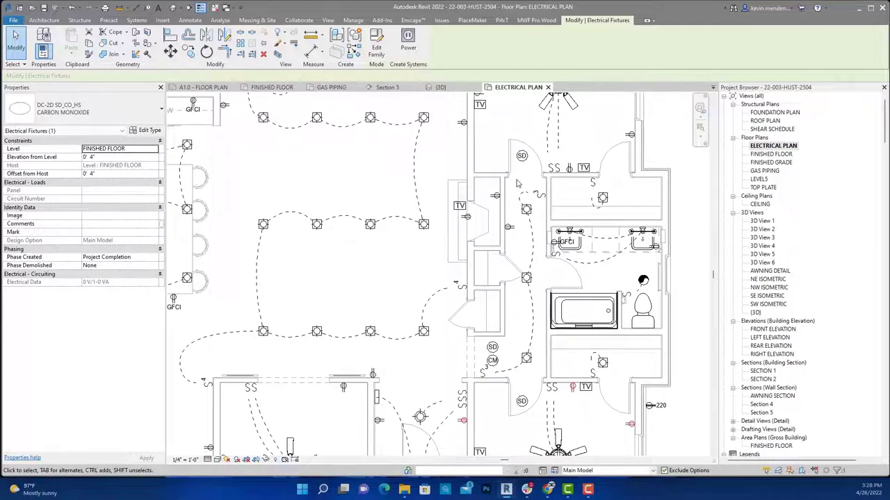
scroll(494, 198, "down", 3)
scroll(495, 219, "up", 2)
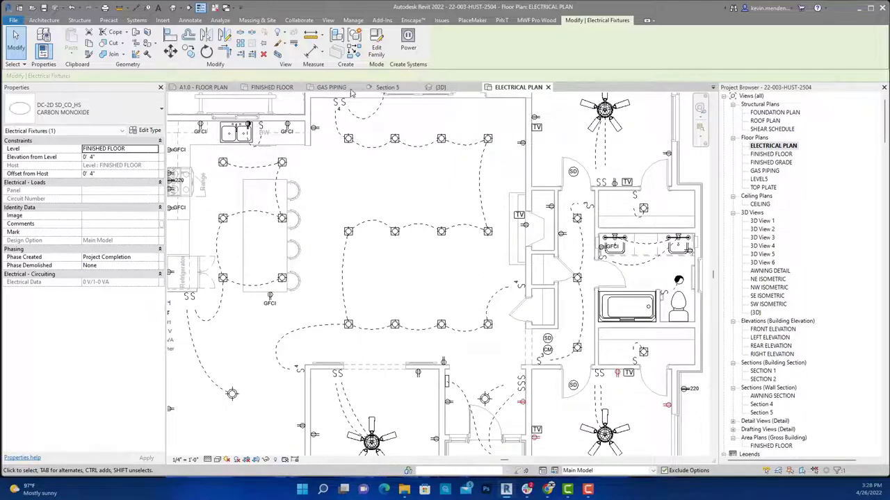
Zoom around the electrical plan and clear the fixture selection
scroll(775, 311, "down", 10)
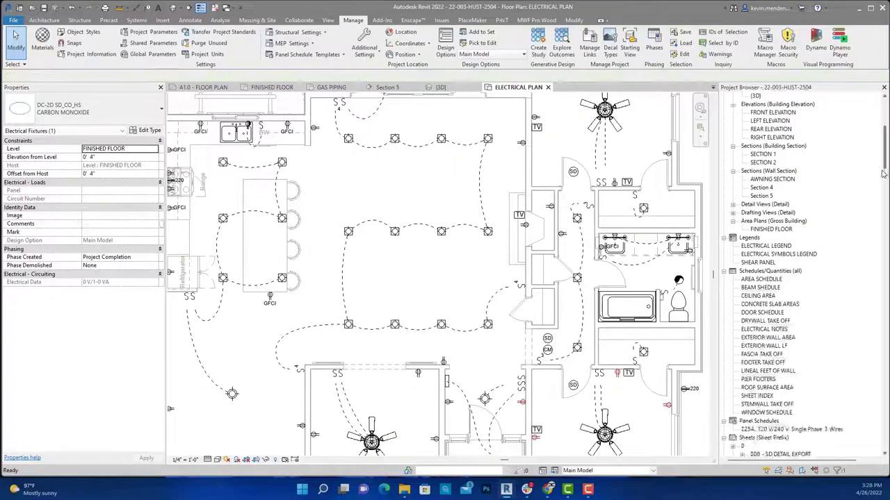
scroll(792, 313, "down", 10)
scroll(820, 326, "down", 10)
scroll(861, 347, "down", 10)
scroll(834, 333, "up", 5)
scroll(799, 330, "up", 5)
scroll(782, 329, "up", 5)
scroll(779, 329, "up", 5)
key("Escape")
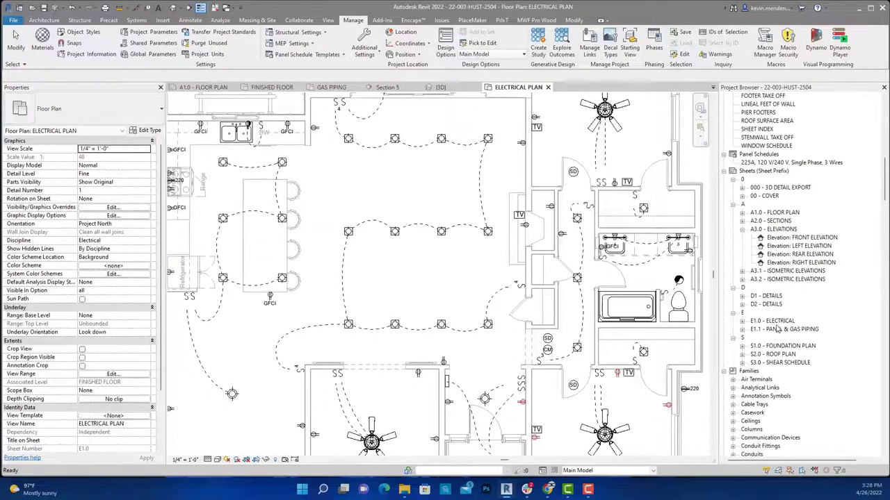
Open sheet E1.1 Panel & Gas Piping and zoom into the panel schedule showing circuit 1 at 20 A, 1260 VA
double_click(776, 330)
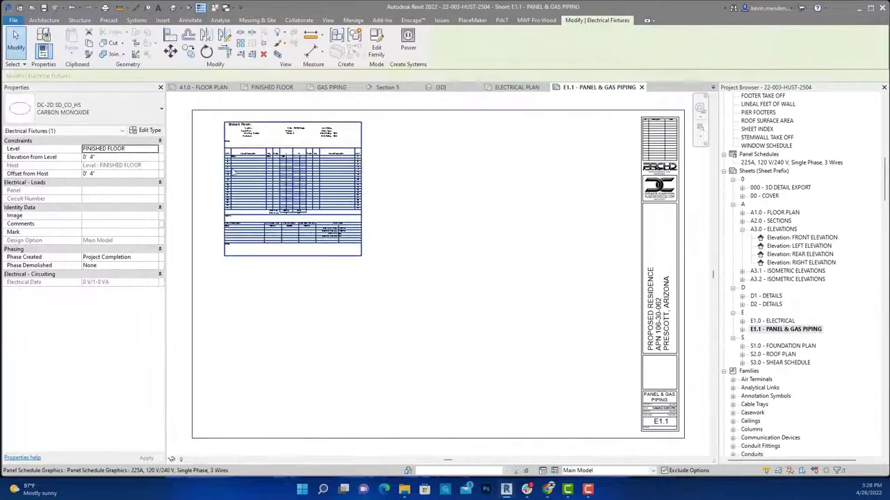
scroll(236, 172, "up", 2)
scroll(299, 187, "up", 1)
scroll(309, 209, "up", 2)
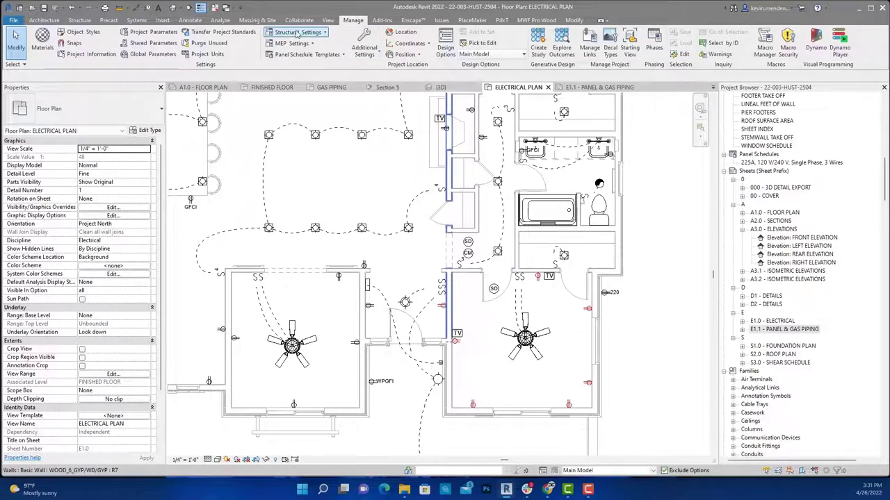
Tag all untagged rooms with room tags, enabling Rooms visibility
left_click(53, 21)
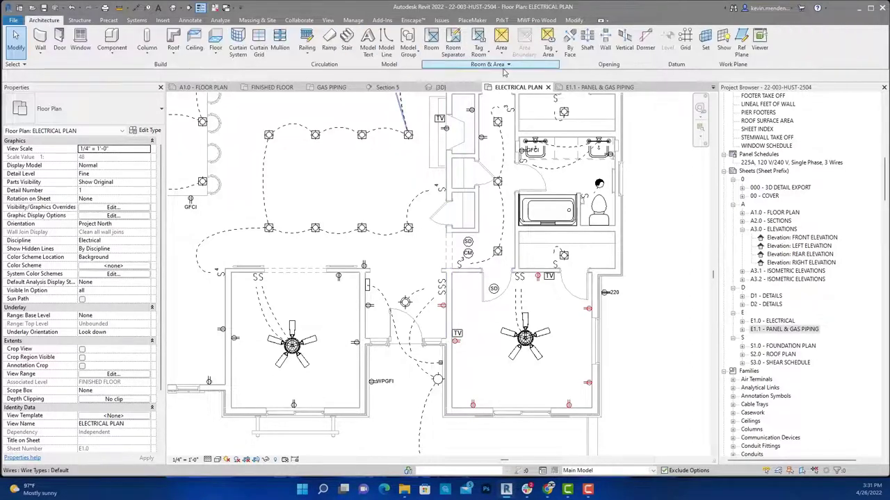
left_click(485, 55)
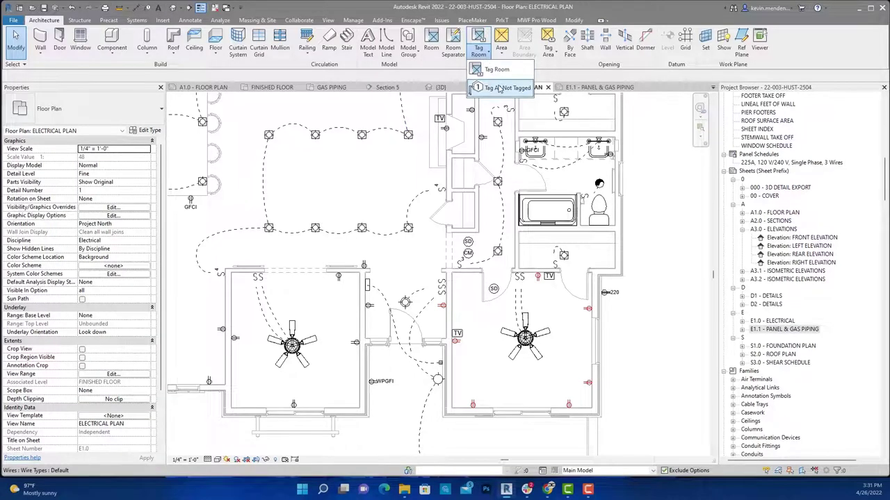
left_click(499, 88)
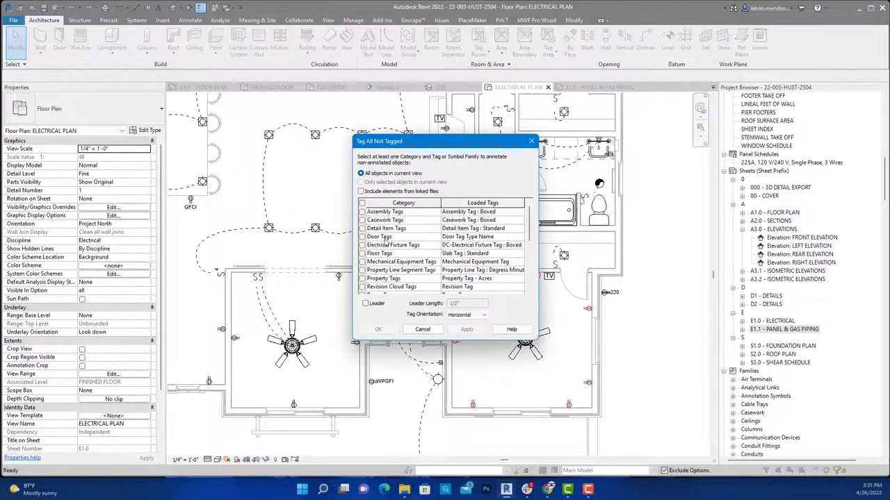
scroll(403, 243, "down", 5)
scroll(417, 264, "down", 5)
scroll(372, 246, "up", 3)
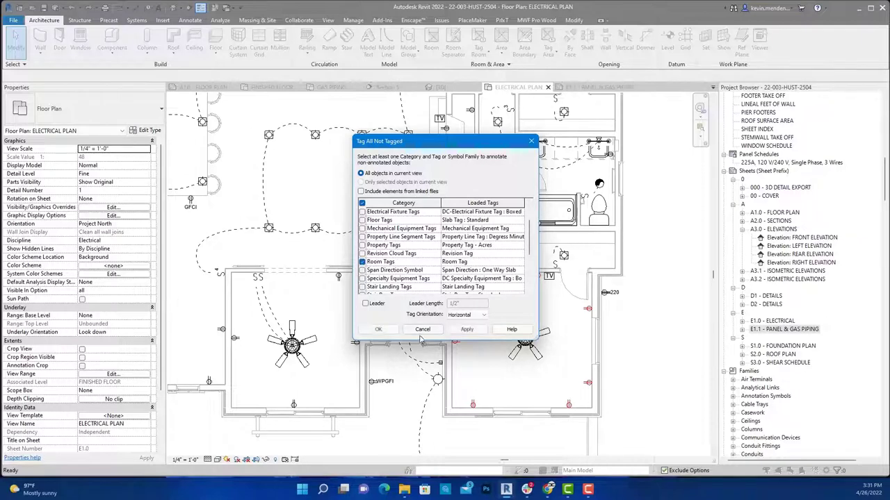
left_click(378, 329)
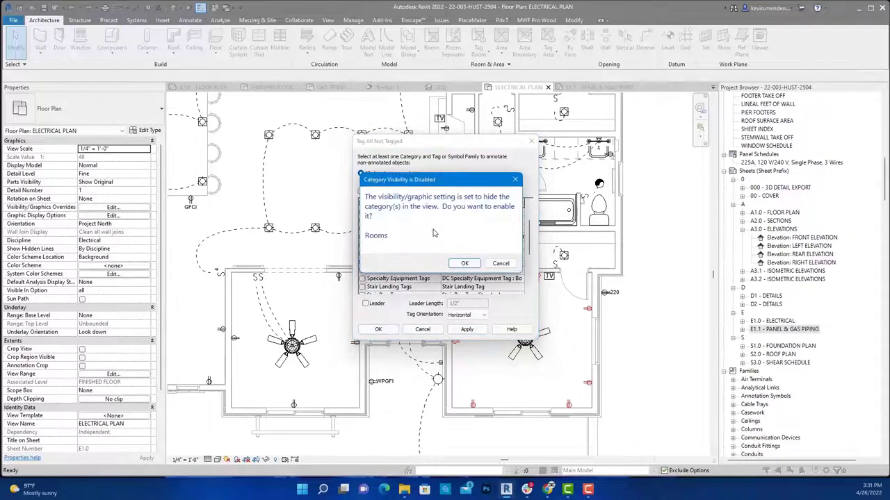
left_click(465, 264)
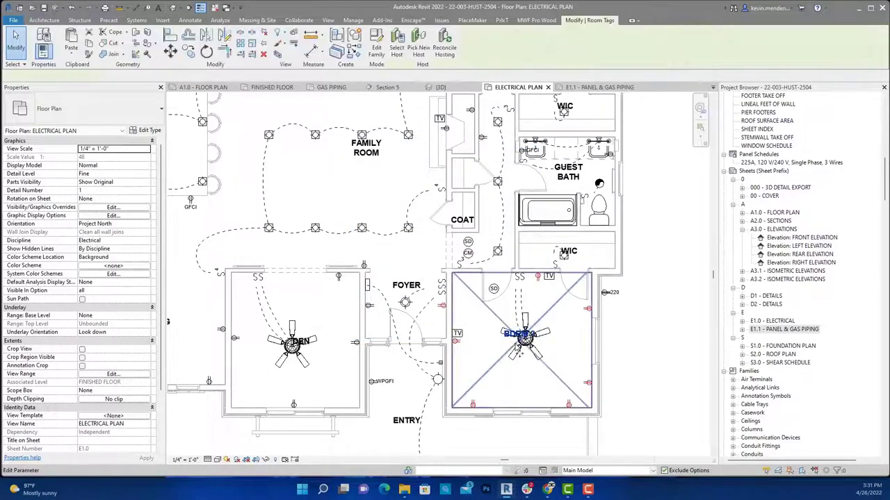
Move the BDRM 3 and DEN tags off the ceiling fans
left_click(515, 336)
left_click_drag(524, 388, 527, 392)
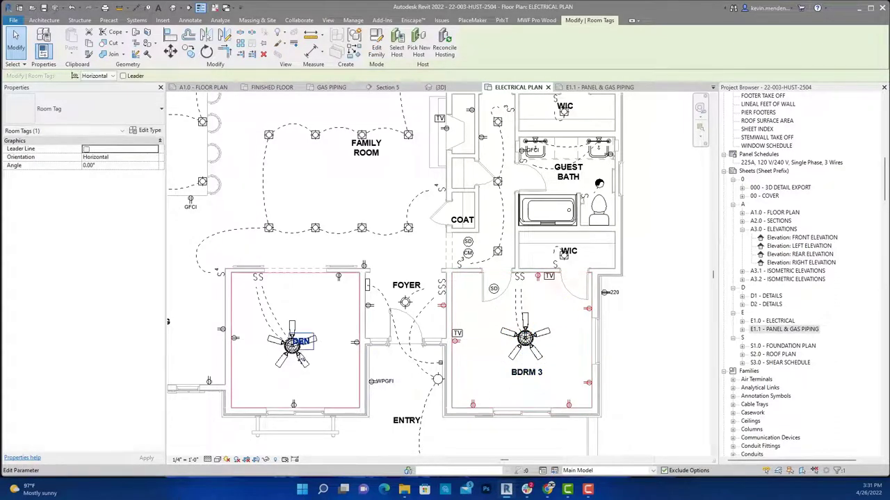
left_click_drag(291, 362, 289, 391)
From sheet E1.1, open the 225A panel schedule view and select circuit 1's Other description
left_click(603, 88)
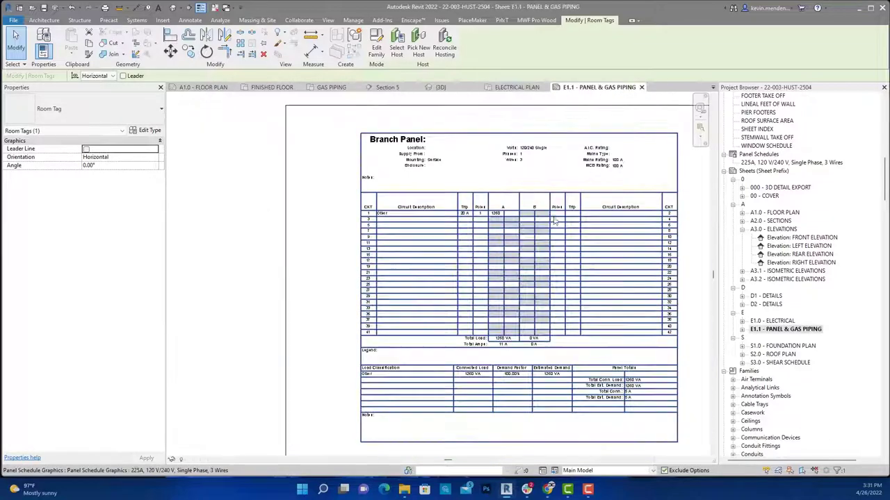
scroll(410, 225, "up", 2)
scroll(420, 225, "up", 1)
scroll(434, 226, "up", 2)
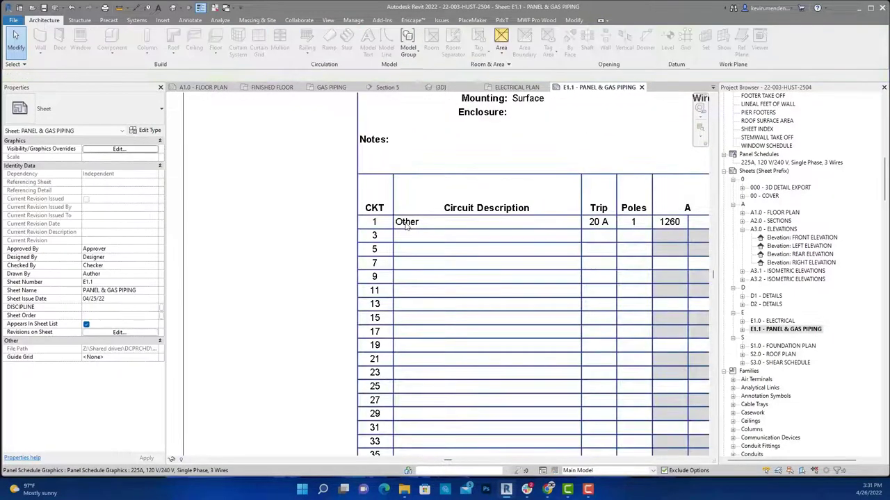
left_click(406, 221)
scroll(407, 221, "down", 3)
left_click(380, 46)
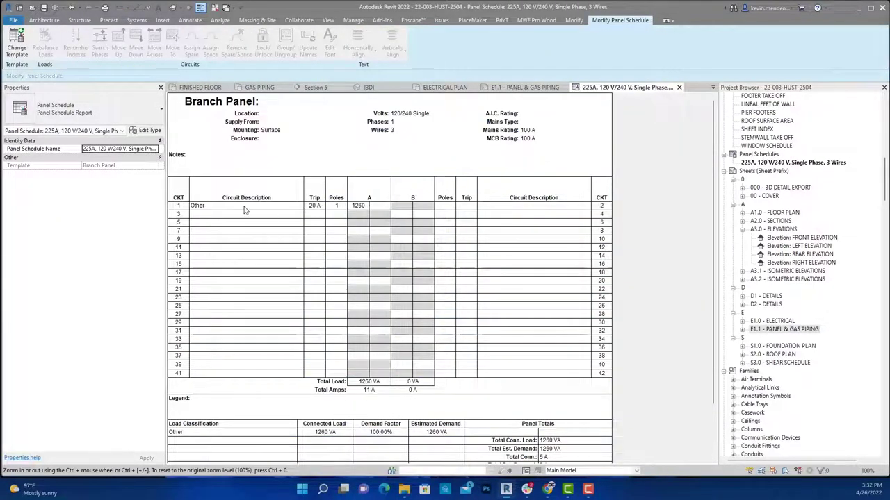
left_click(240, 206)
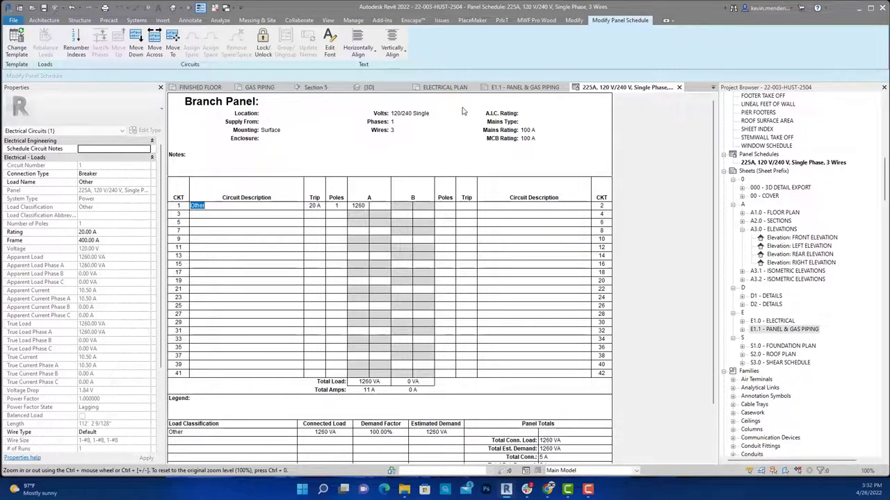
Glance at sheet E1.1 and the electrical plan, then return to the 225A panel schedule
left_click(525, 87)
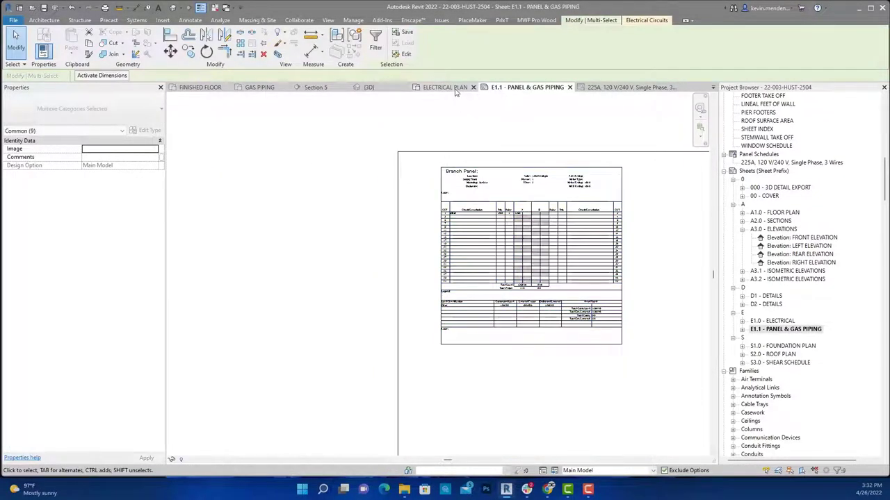
left_click(444, 88)
scroll(385, 335, "up", 3)
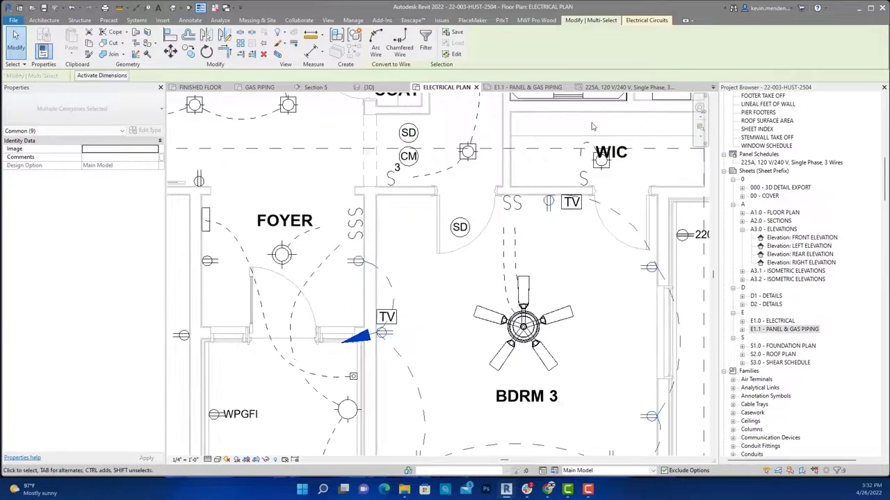
left_click(629, 88)
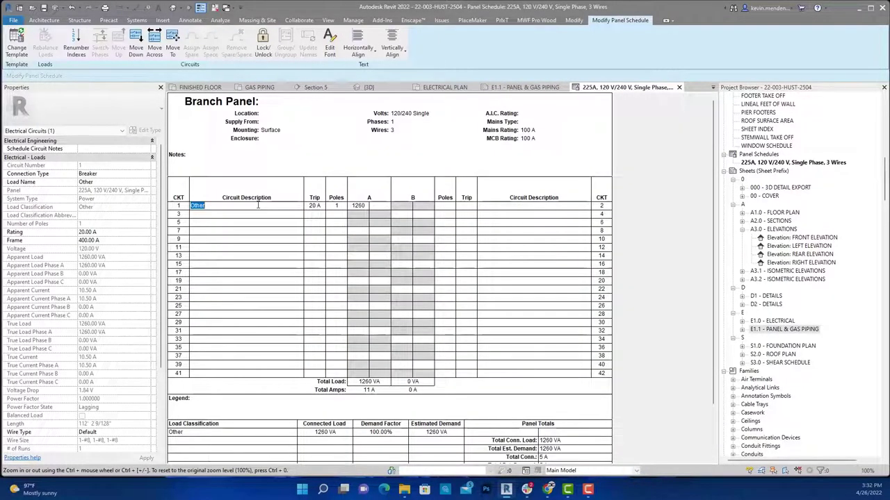
On the electrical plan, select the BDRM 3 ceiling fan, recessed cans and guest bath vanity lights
key("ctrl+Tab")
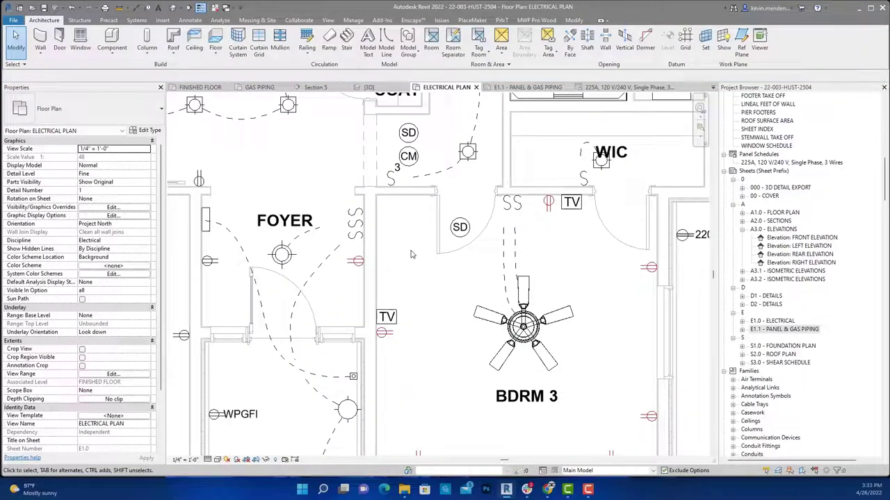
left_click(520, 281)
scroll(520, 281, "down", 2)
middle_click_drag(475, 184, 431, 295)
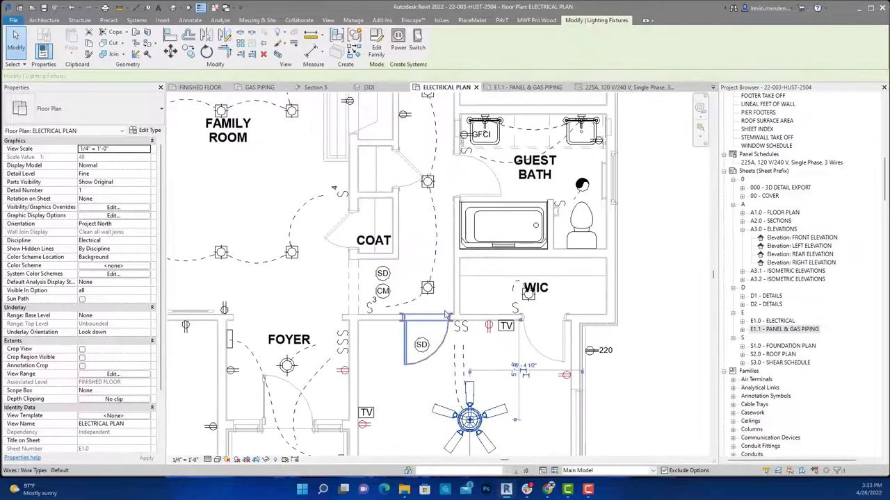
left_click(428, 288, "ctrl")
left_click(427, 181, "ctrl")
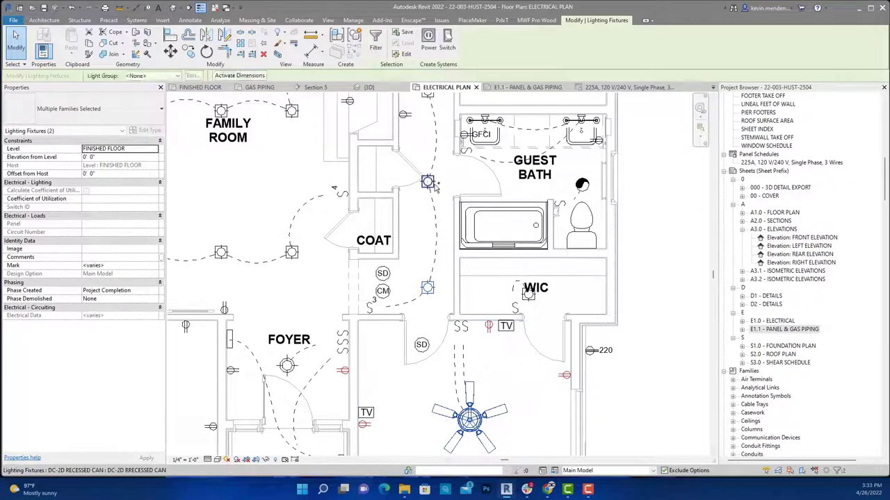
middle_click_drag(441, 95, 417, 221)
left_click(405, 217, "ctrl")
left_click(507, 202, "ctrl")
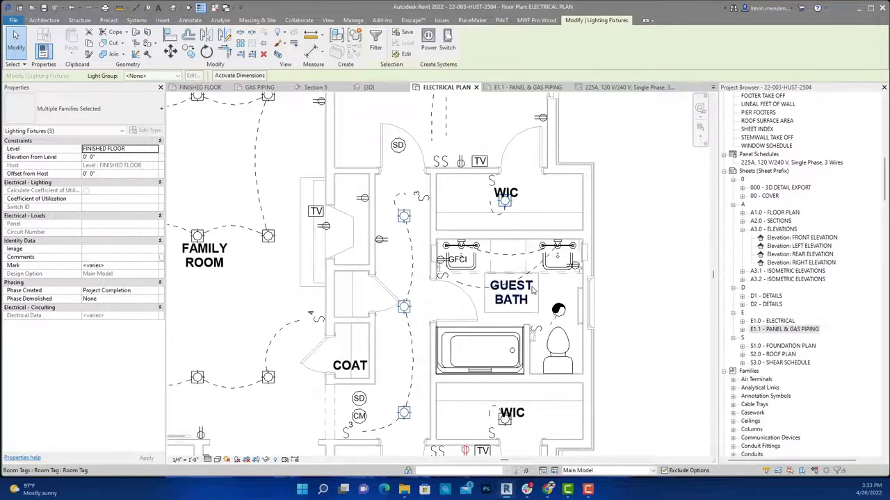
scroll(544, 255, "up", 2)
left_click(562, 241, "ctrl")
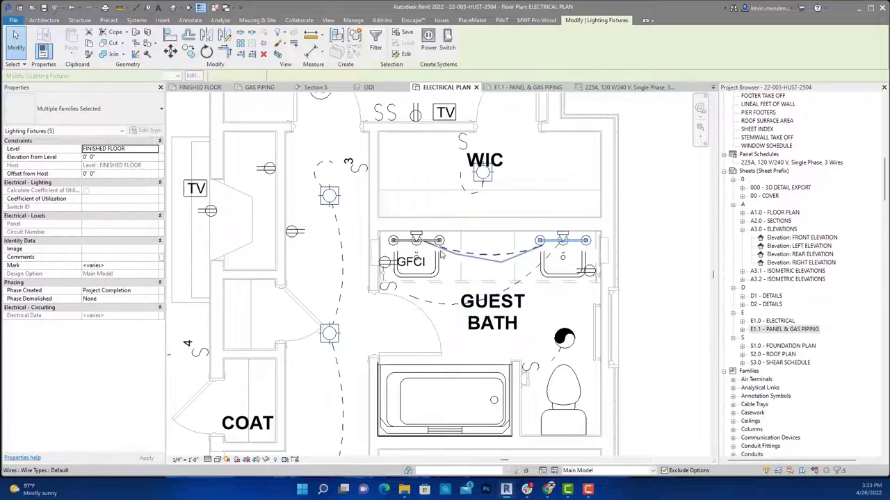
left_click(417, 240, "ctrl")
scroll(469, 245, "down", 2)
scroll(469, 278, "down", 1)
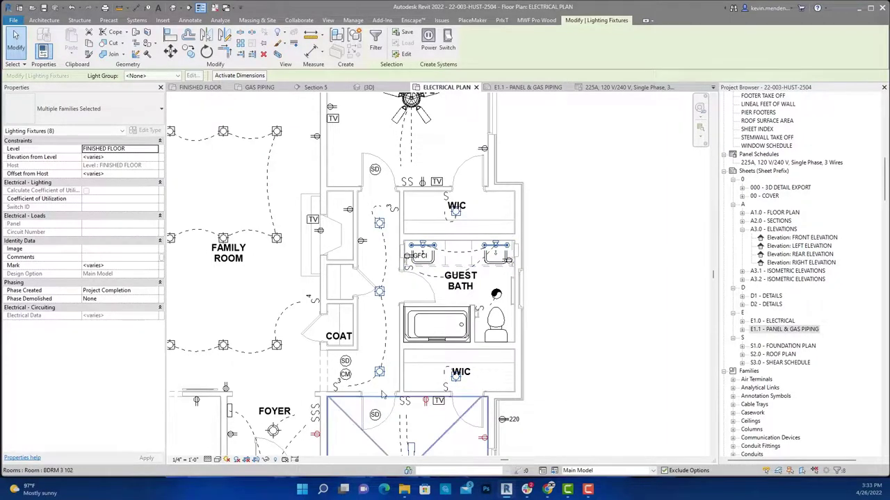
Put the selected lights on a new power circuit on the 225A panel
left_click(427, 39)
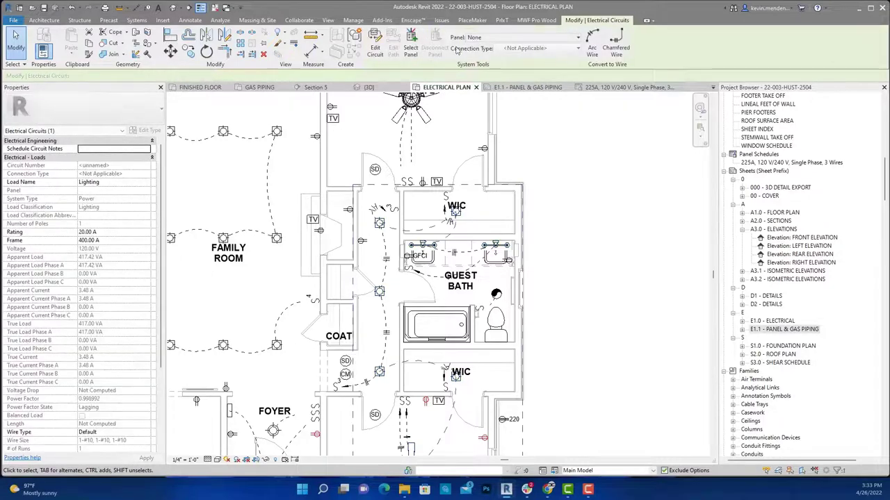
left_click(500, 38)
left_click(499, 70)
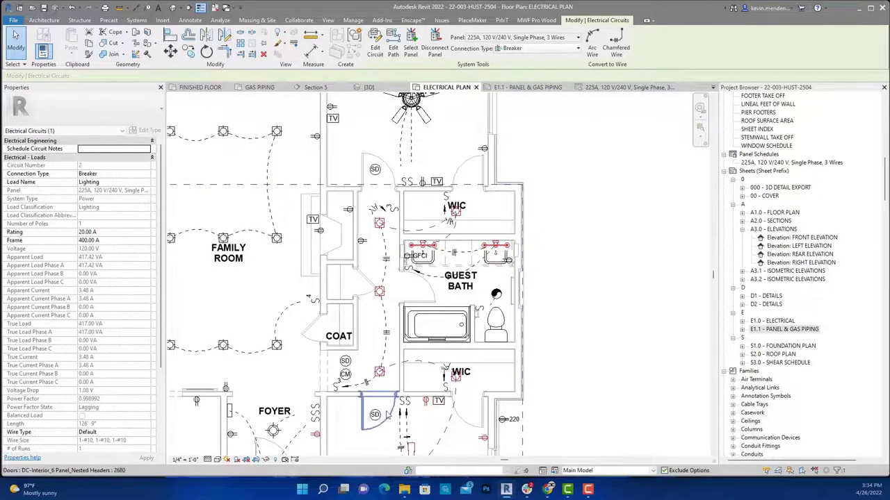
Clear the selection and frame BDRM 3 with its ceiling fan and switches
key("Escape")
middle_click_drag(381, 379, 401, 186)
scroll(401, 186, "up", 1)
scroll(420, 223, "up", 1)
scroll(419, 223, "down", 1)
scroll(421, 212, "up", 1)
scroll(423, 200, "up", 1)
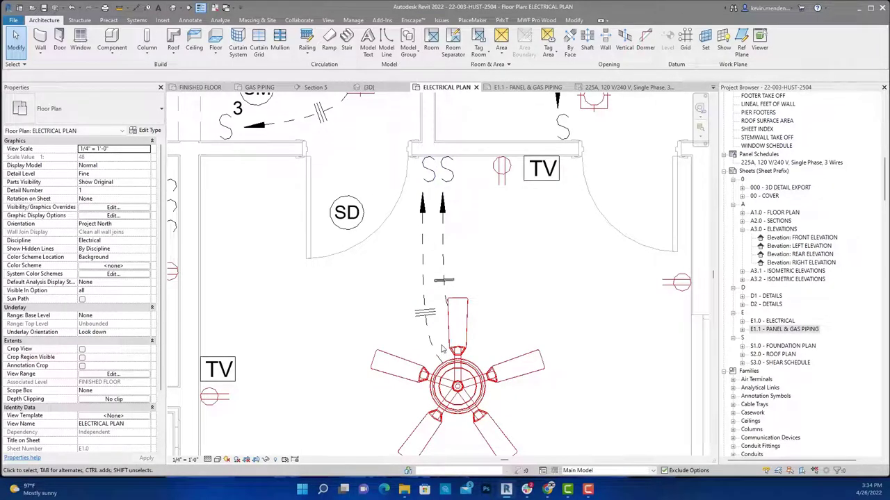
scroll(431, 232, "down", 1)
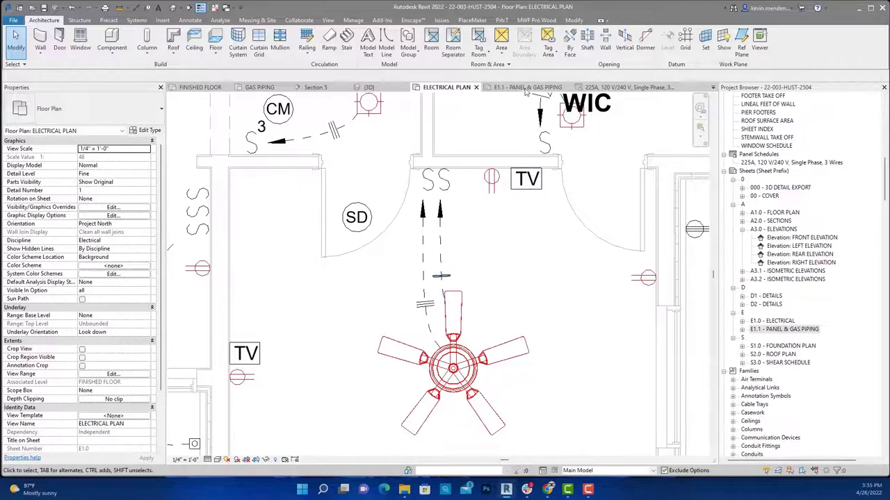
Open the 225A panel schedule for editing from sheet E1.1 Panel & Gas Piping
left_click(527, 87)
scroll(519, 219, "up", 1)
scroll(517, 214, "up", 1)
scroll(515, 205, "up", 1)
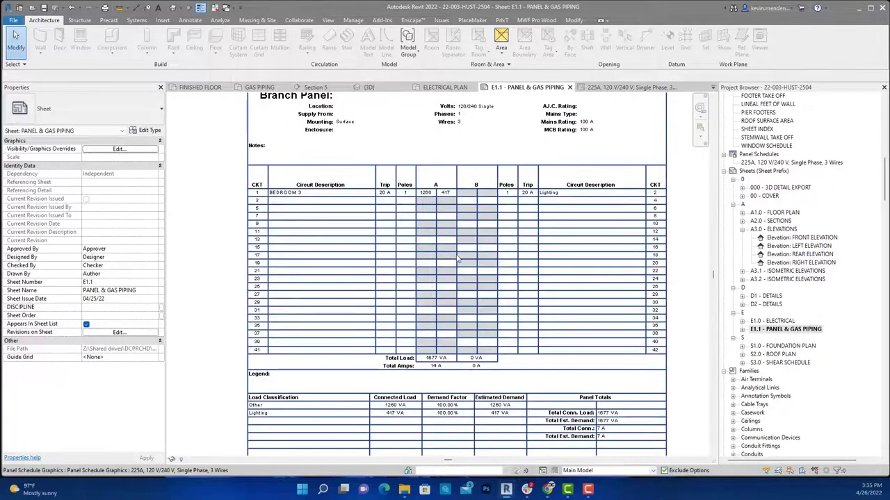
middle_click_drag(419, 349, 426, 288)
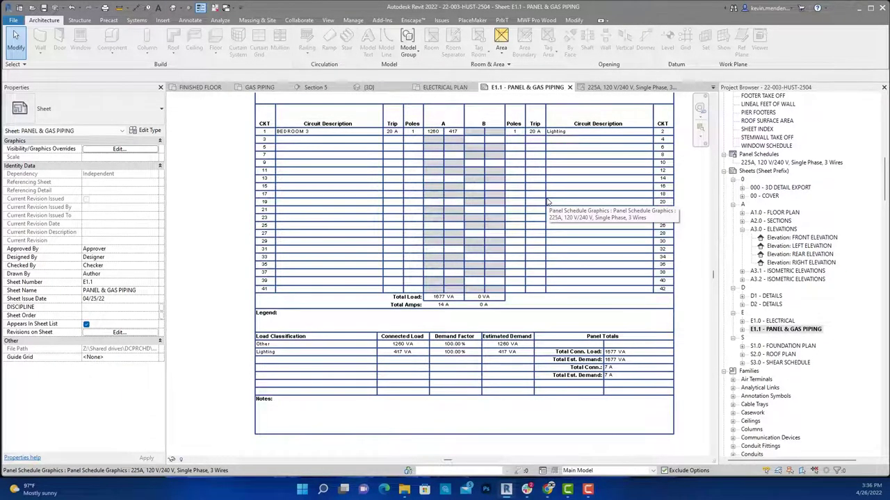
double_click(559, 173)
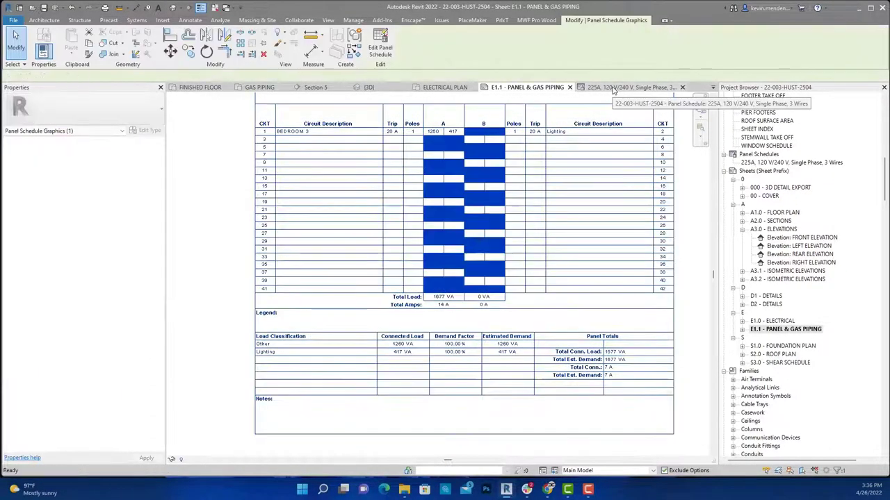
Change circuit 2's description to LIGHTING, then bring up the reference panel schedule
left_click(505, 209)
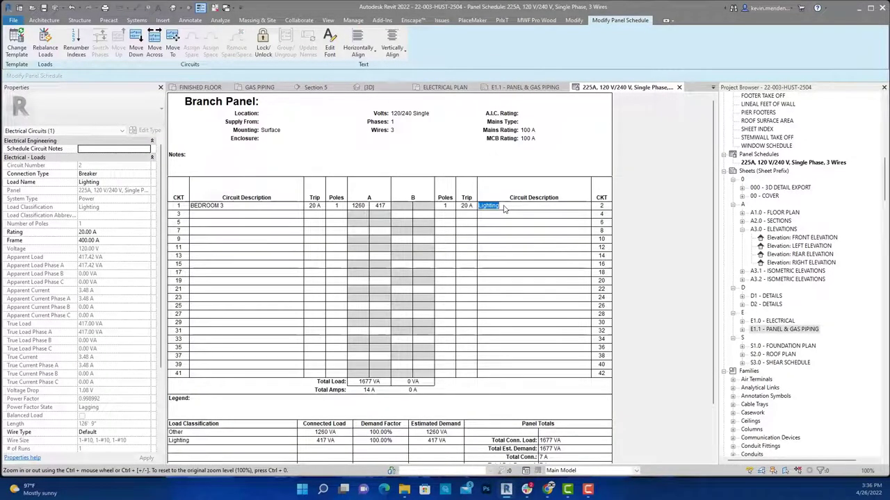
type("LIGHTING")
left_click(522, 216)
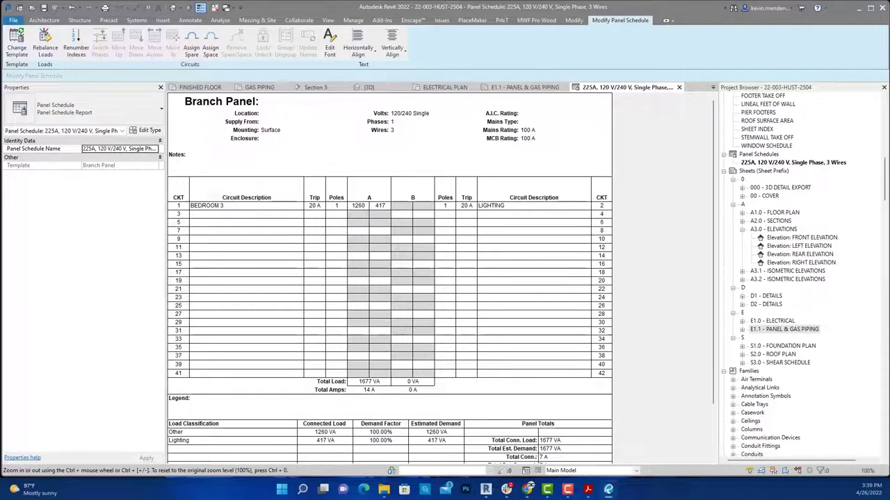
mouse_move(889, 229)
left_mouse_down()
mouse_move(402, 100)
mouse_move(327, 28)
left_mouse_up()
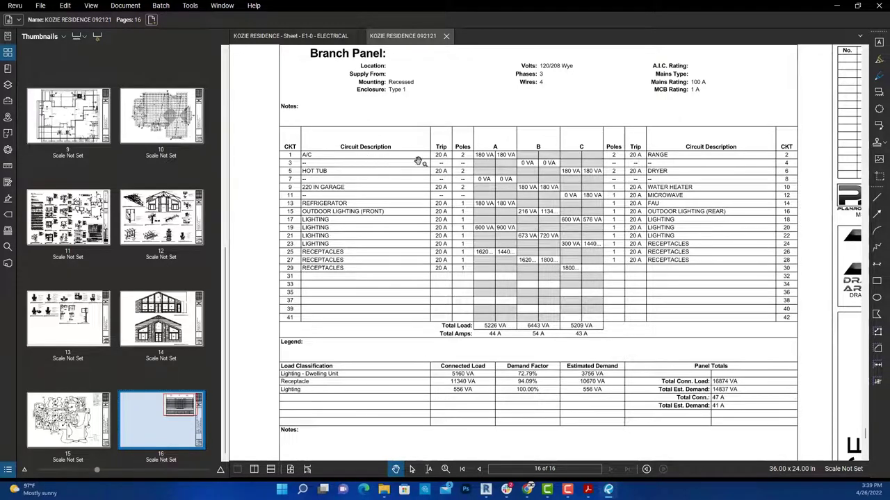
Minimize the Bluebeam Revu reference panel schedule window
left_click(838, 5)
On the electrical plan, select the 220 outlet beside the kitchen range
left_click(445, 86)
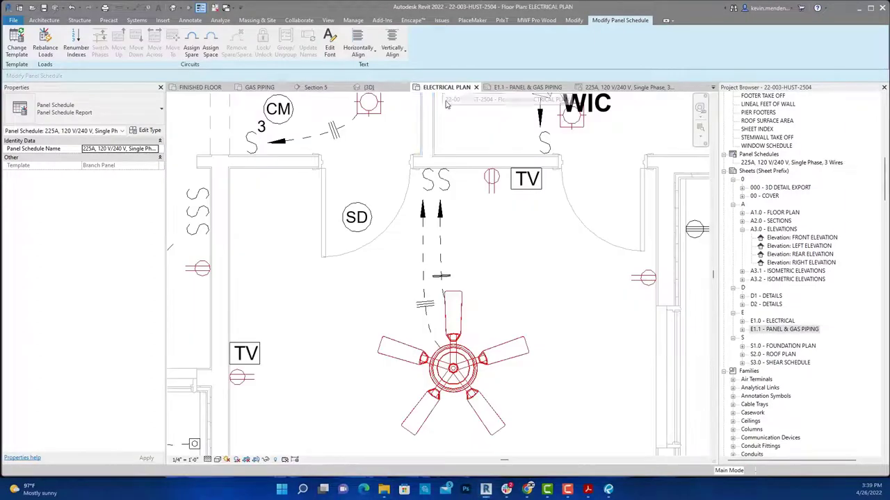
scroll(487, 208, "down", 2)
scroll(508, 264, "down", 2)
scroll(513, 280, "down", 2)
scroll(507, 277, "up", 1)
scroll(452, 243, "up", 2)
scroll(410, 222, "up", 3)
scroll(381, 201, "up", 2)
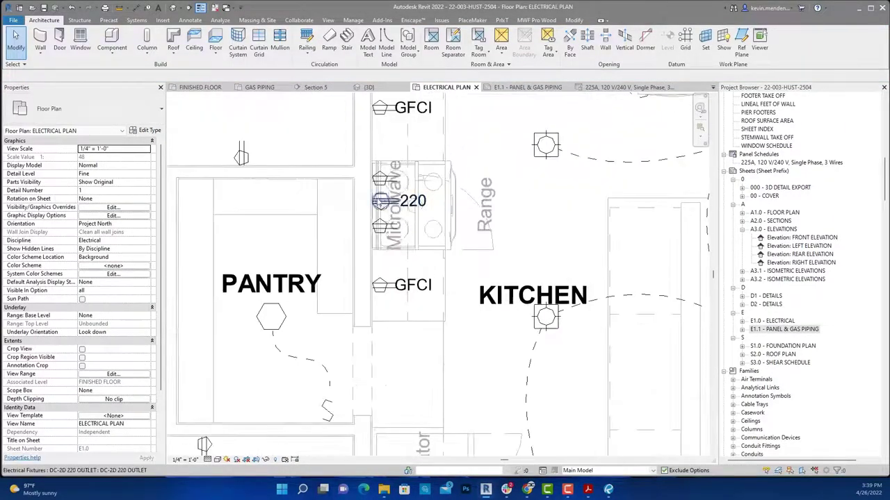
left_click(382, 202)
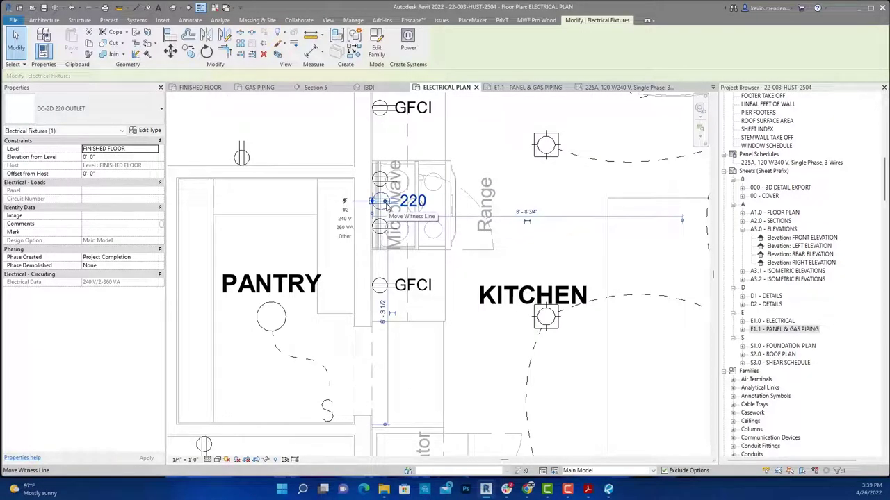
left_click_drag(387, 207, 378, 207)
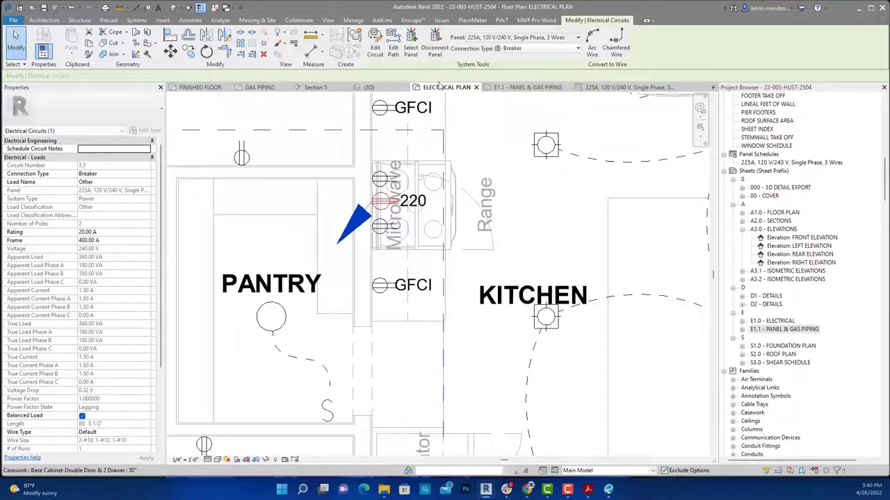
Label circuit 3's description RANGE in the 225A panel schedule
left_click(626, 87)
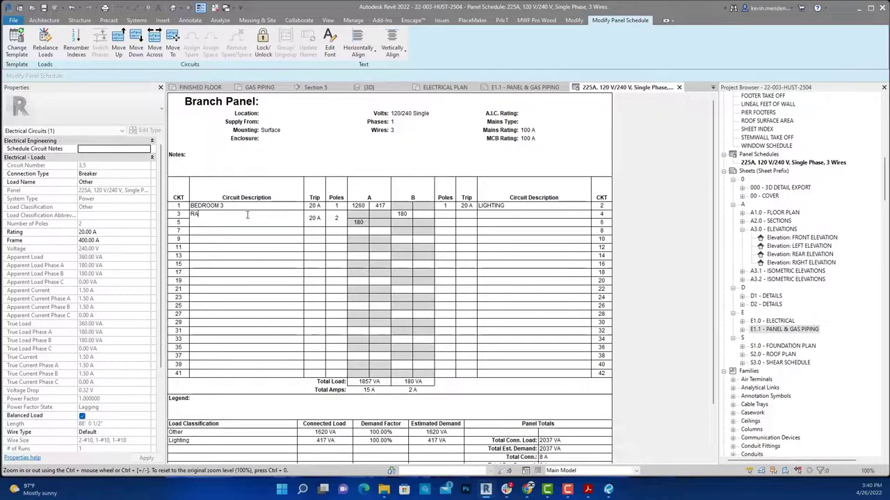
type("NGE")
left_click(247, 240)
left_click(438, 87)
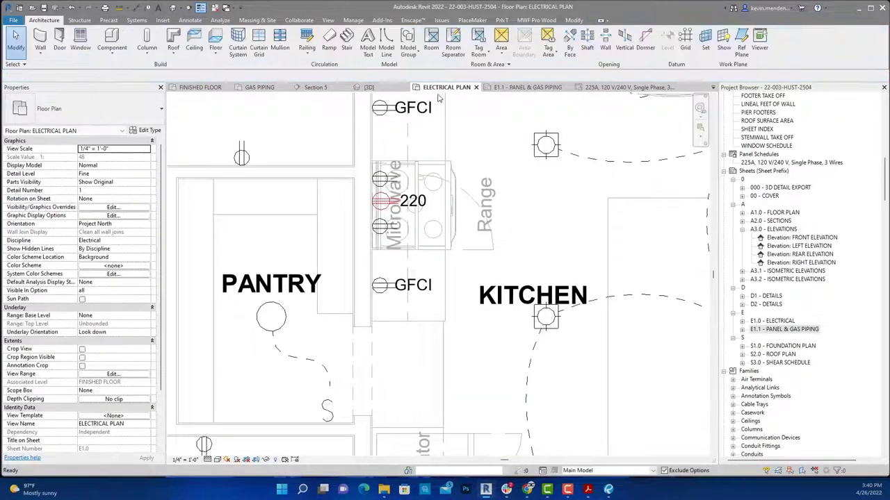
scroll(395, 210, "down", 1)
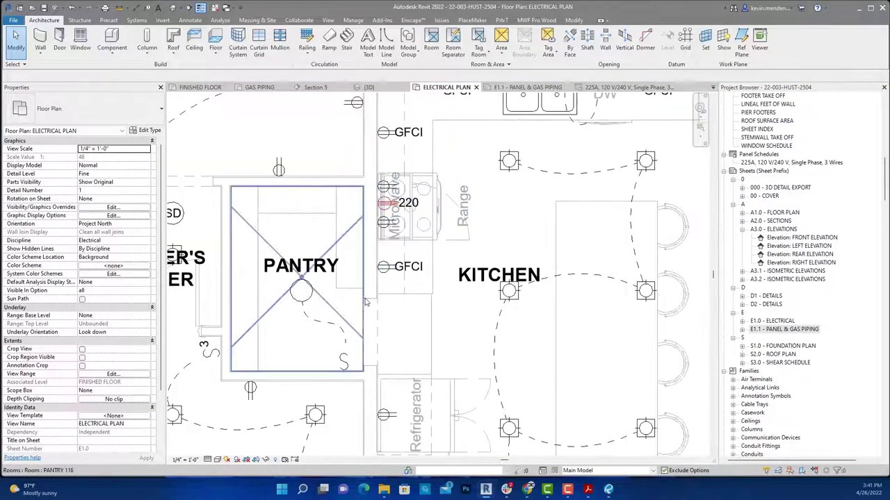
scroll(364, 301, "up", 1)
scroll(402, 238, "up", 1)
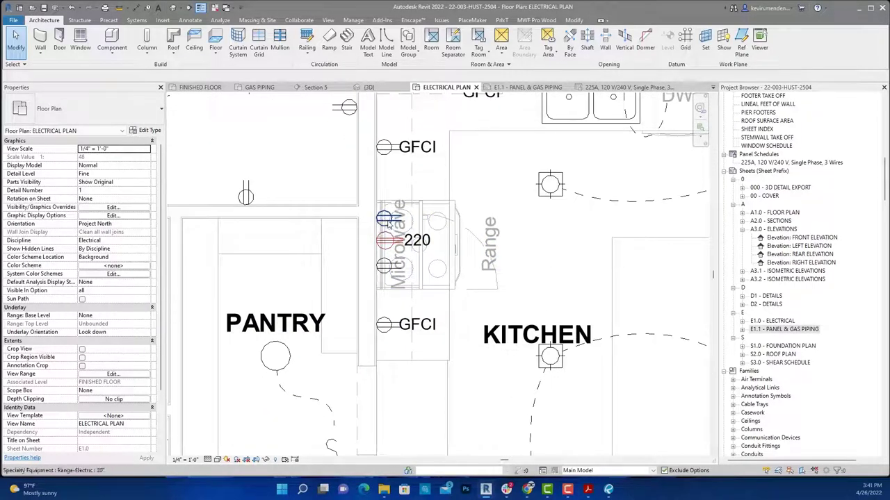
scroll(393, 254, "down", 1)
scroll(394, 248, "down", 2)
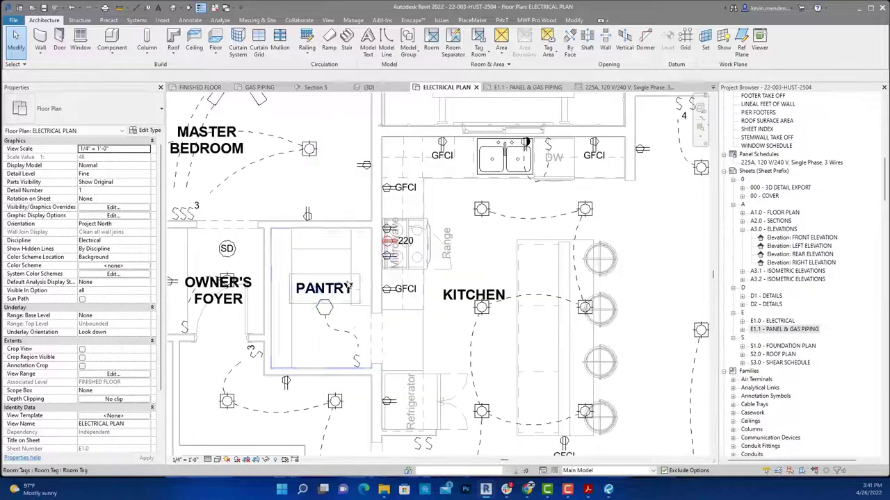
scroll(411, 280, "down", 1)
scroll(412, 280, "down", 1)
scroll(303, 366, "down", 1)
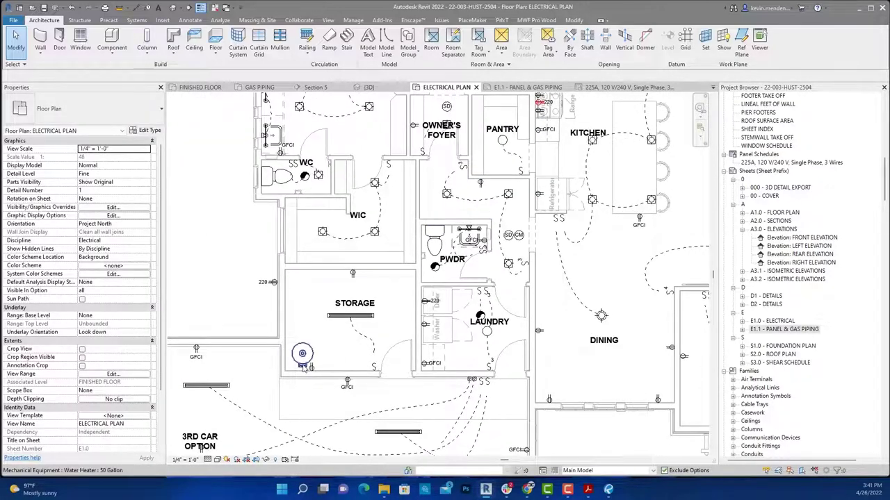
scroll(304, 367, "up", 1)
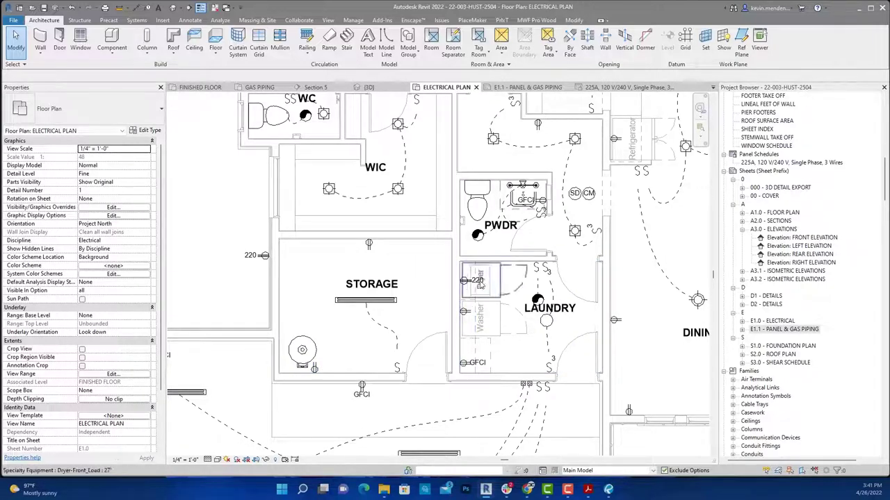
scroll(464, 281, "up", 2)
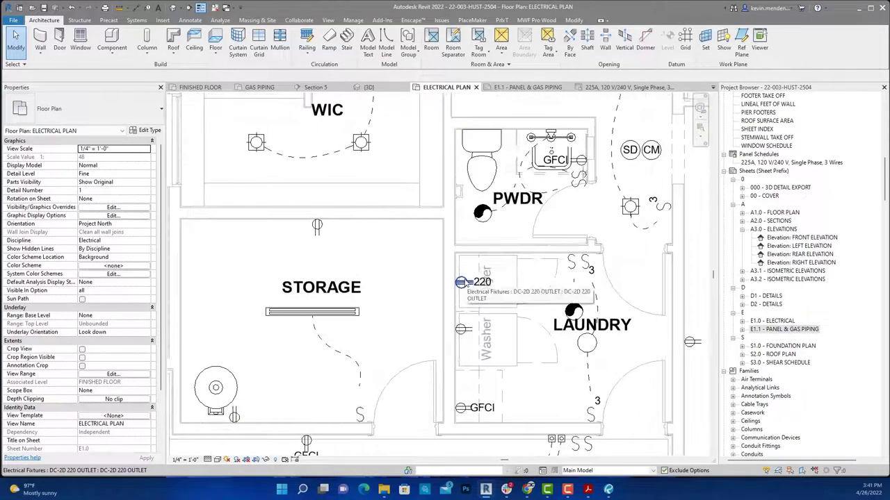
scroll(464, 281, "down", 1)
scroll(464, 281, "down", 1)
scroll(526, 246, "down", 1)
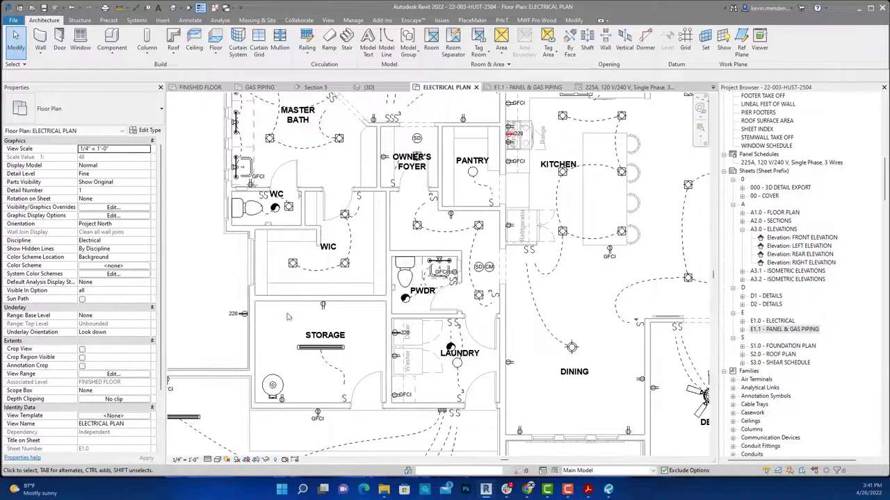
Pan and zoom the plan to frame the WC, WIC and Storage rooms
middle_click_drag(226, 317, 334, 319)
scroll(306, 307, "up", 2)
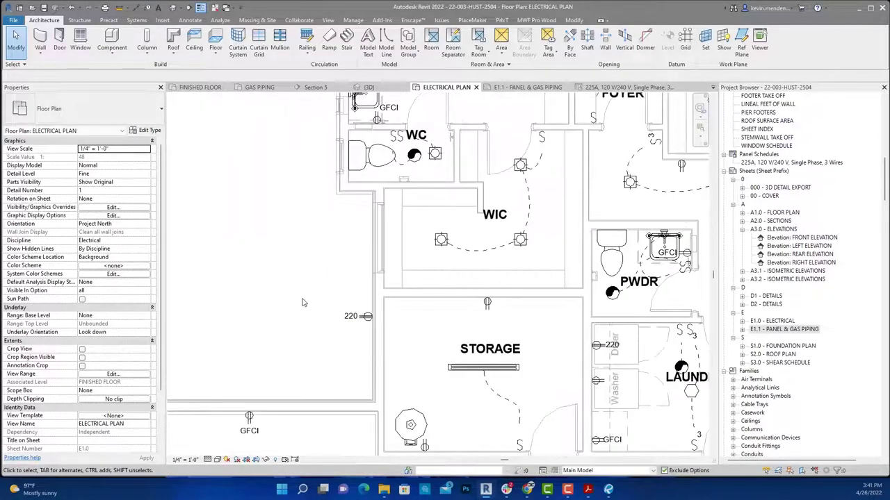
left_click_drag(305, 300, 356, 352)
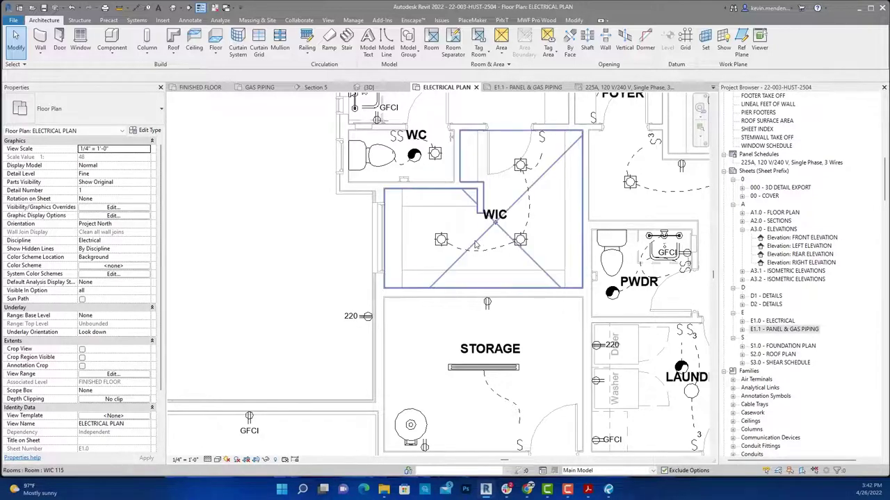
scroll(476, 245, "down", 2)
scroll(431, 264, "down", 1)
scroll(387, 280, "down", 1)
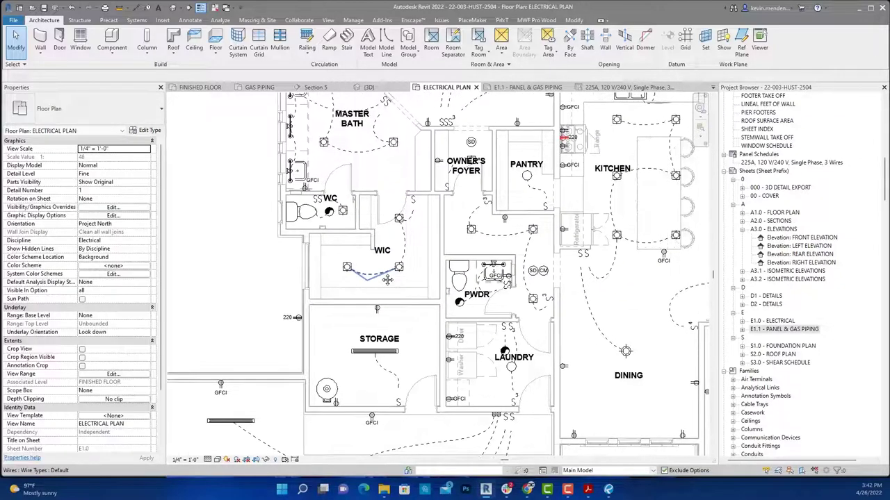